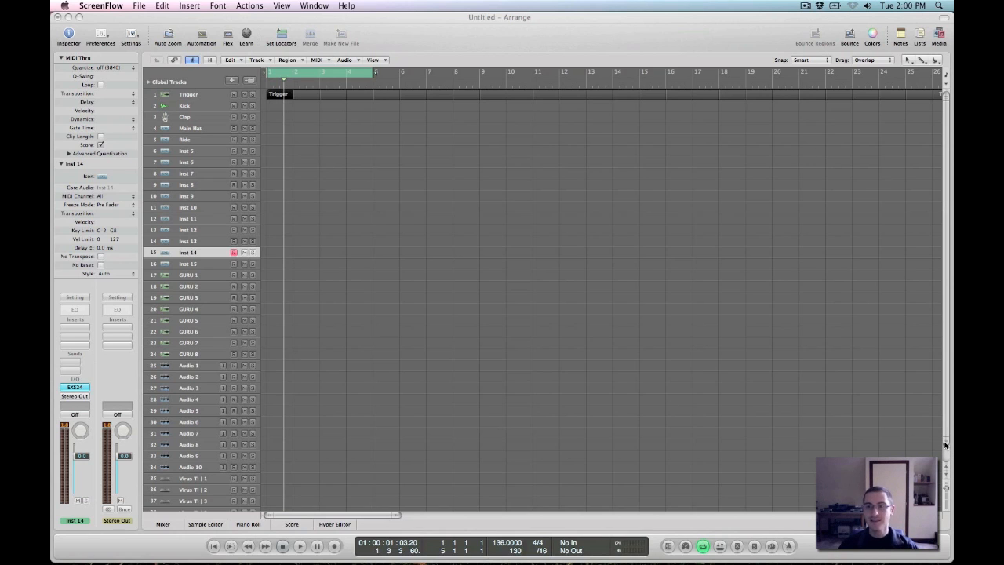
click(944, 440)
drag(944, 437, 945, 368)
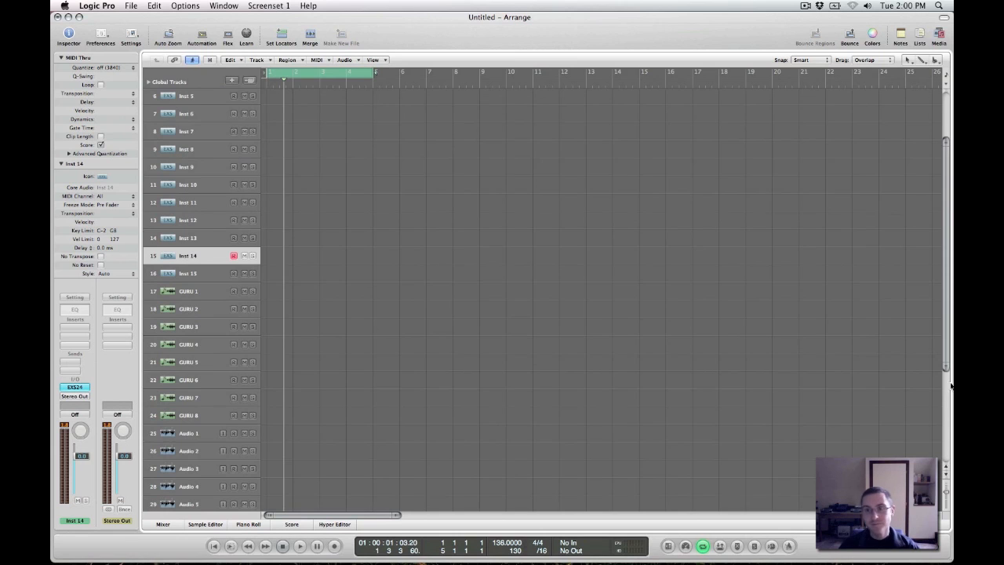
scroll(872, 281, up, 5)
drag(946, 319, 946, 403)
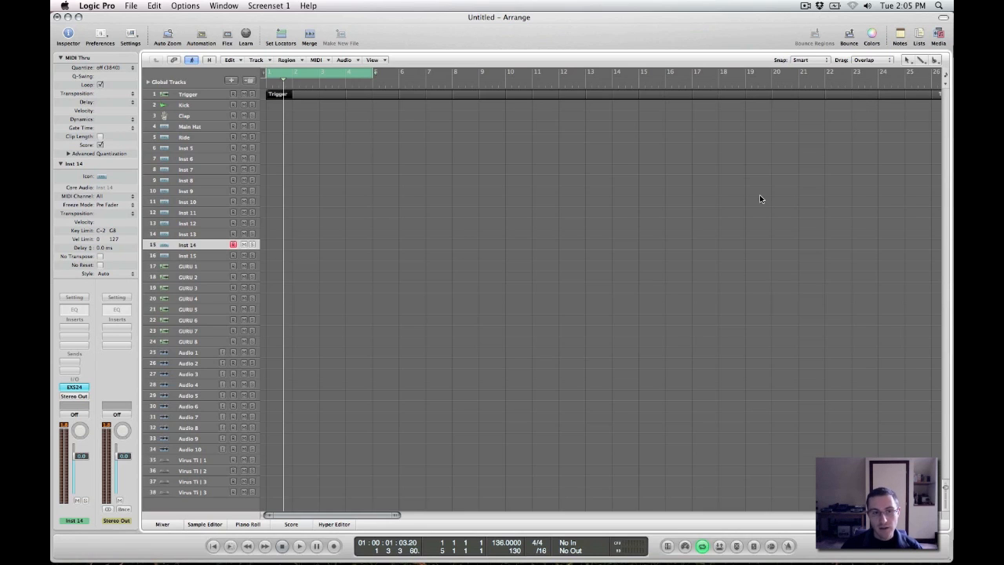
click(74, 299)
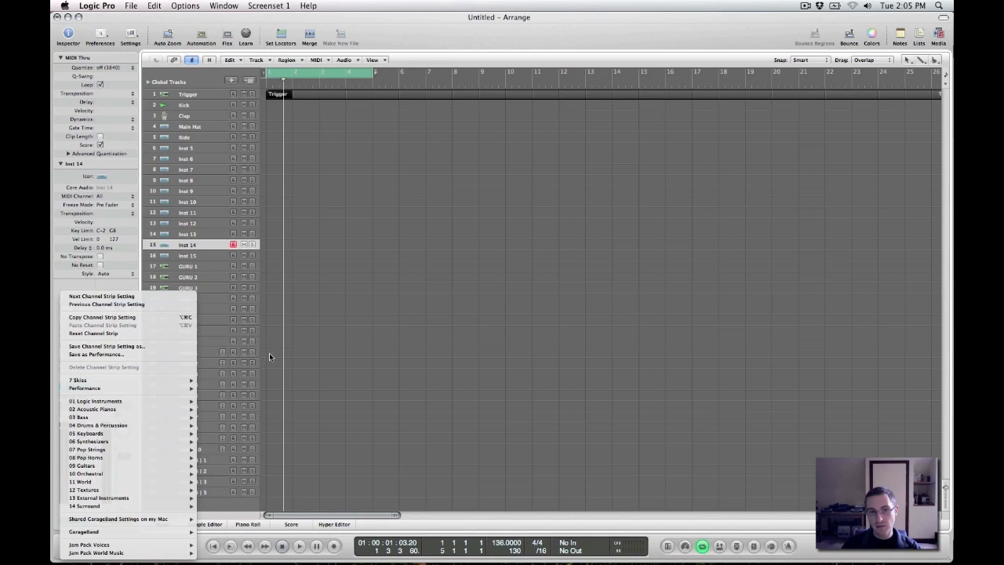
click(460, 310)
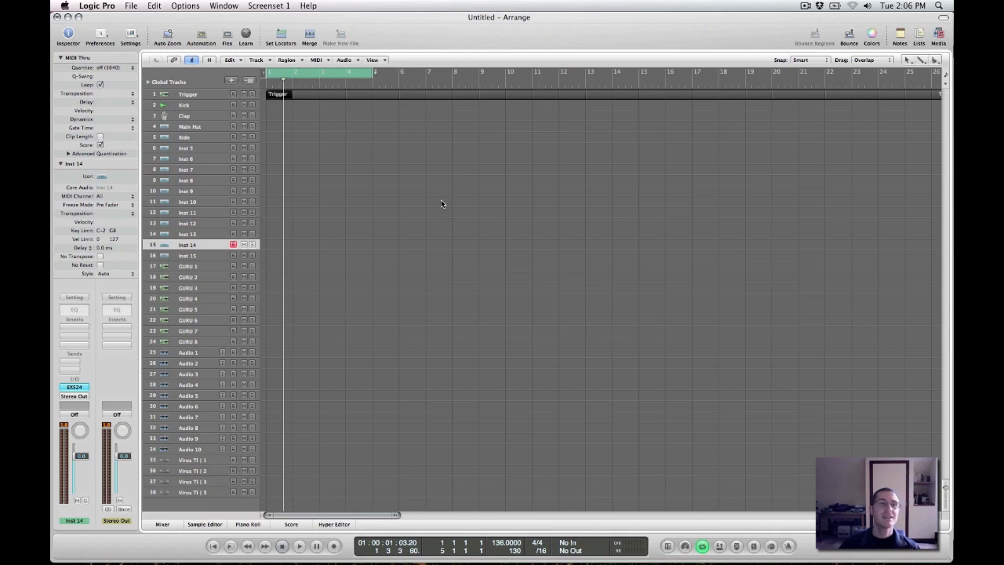
drag(325, 148, 423, 175)
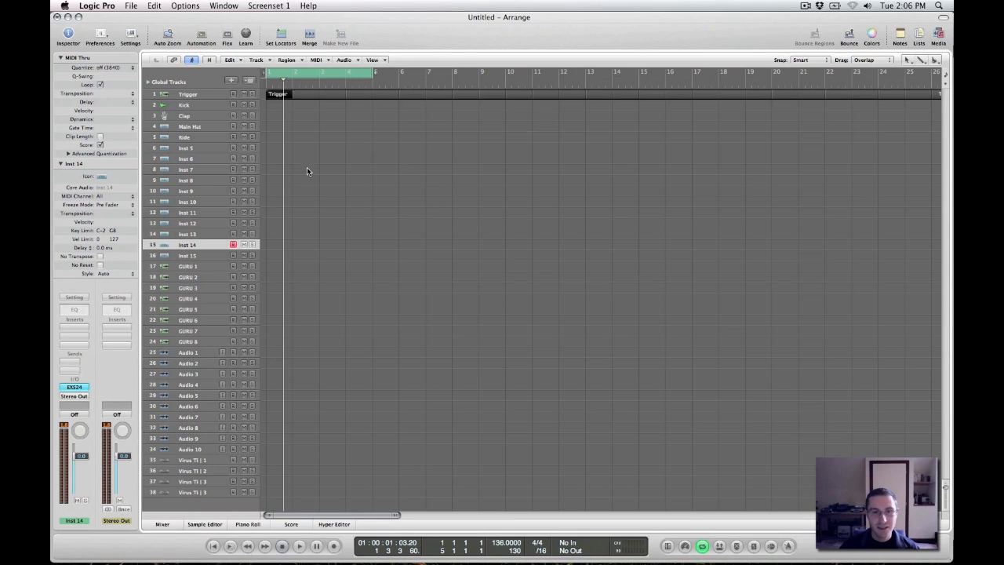
Turn off the cycle region and open the 7 Skies - Sushi FINALfix project to list its importable tracks
click(345, 76)
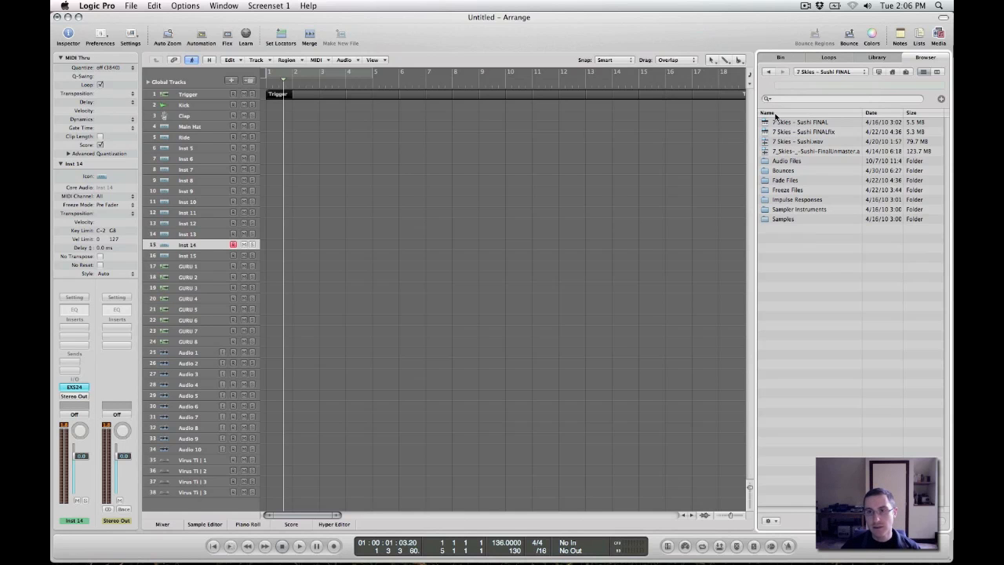
click(783, 123)
click(784, 132)
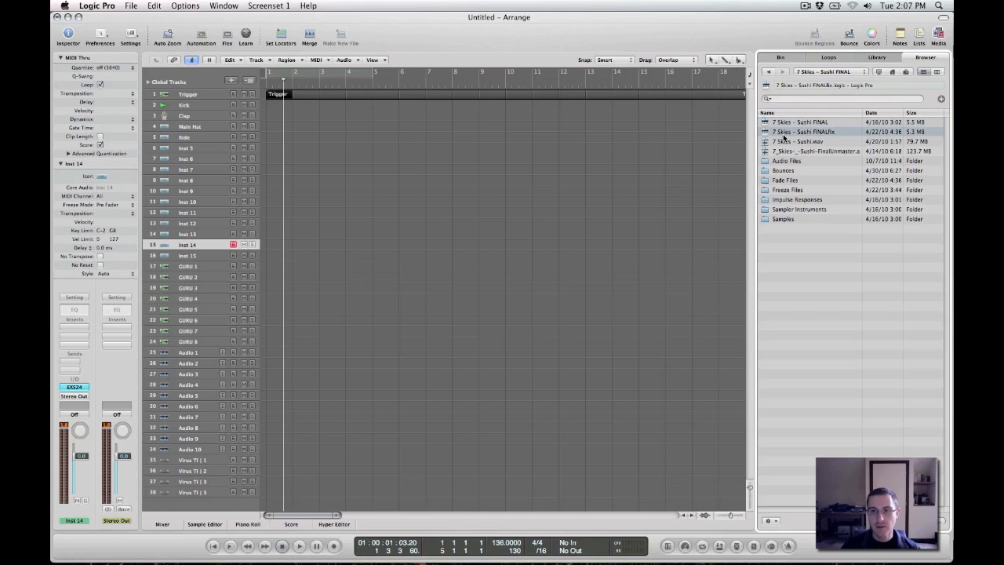
click(785, 123)
click(792, 133)
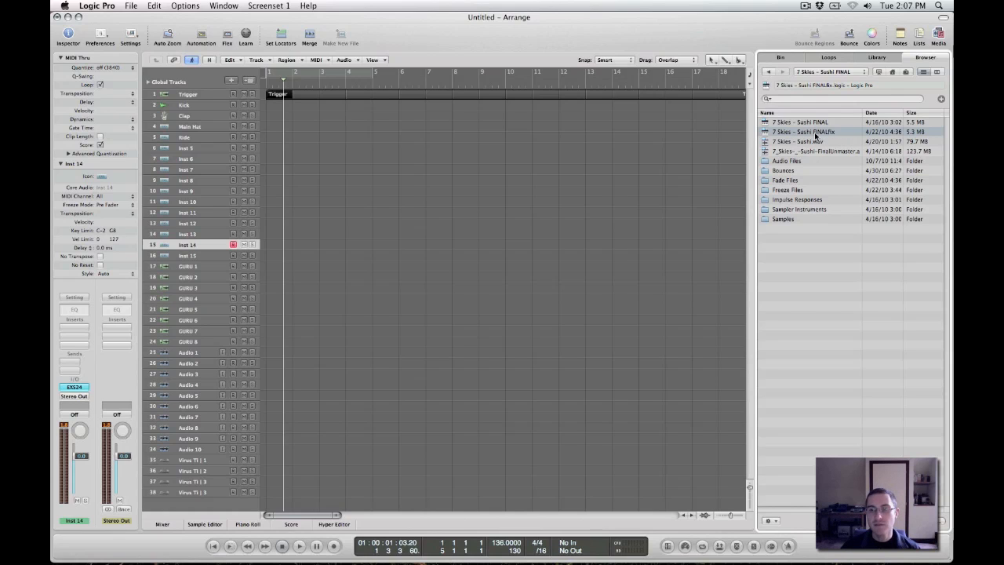
double_click(781, 133)
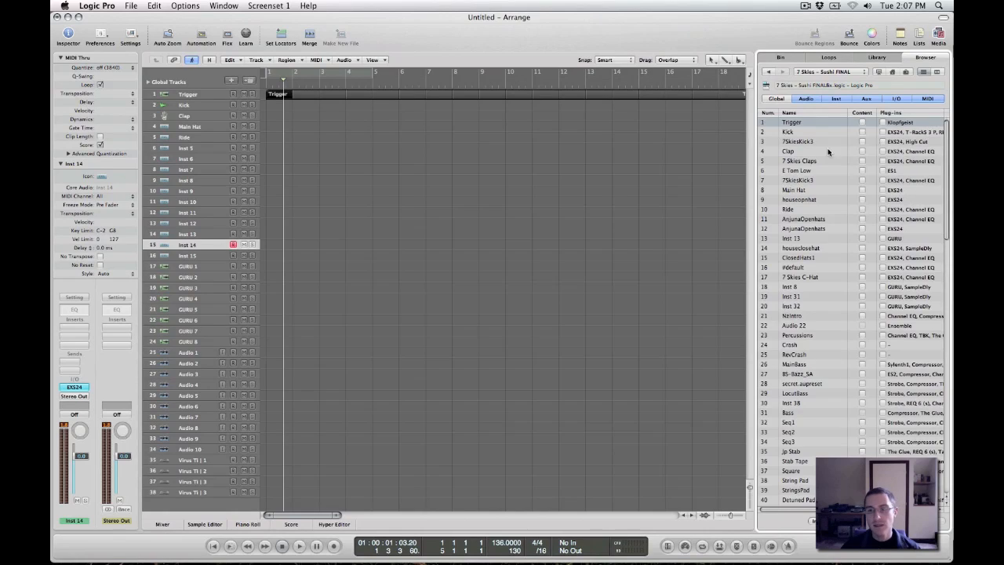
Look through the project's full track list, including the Kick track, and examine the plug-ins used on the Bass track
scroll(823, 156, down, 8)
scroll(819, 155, down, 10)
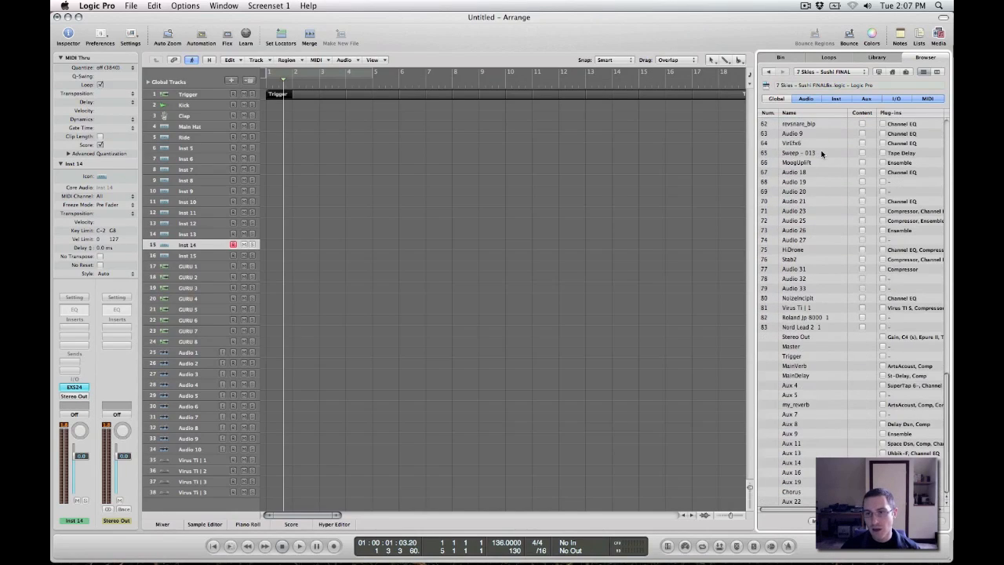
scroll(814, 355, up, 15)
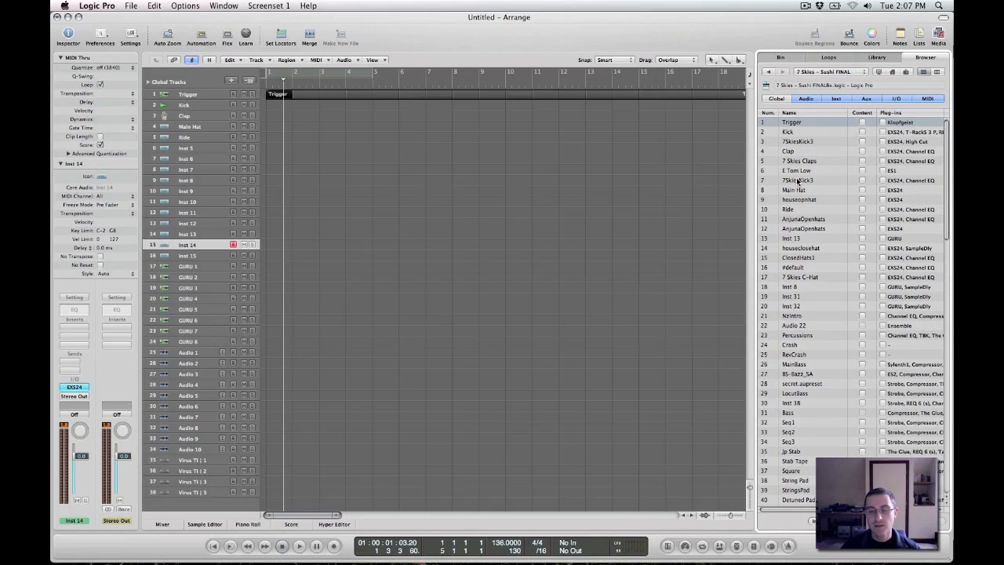
click(792, 133)
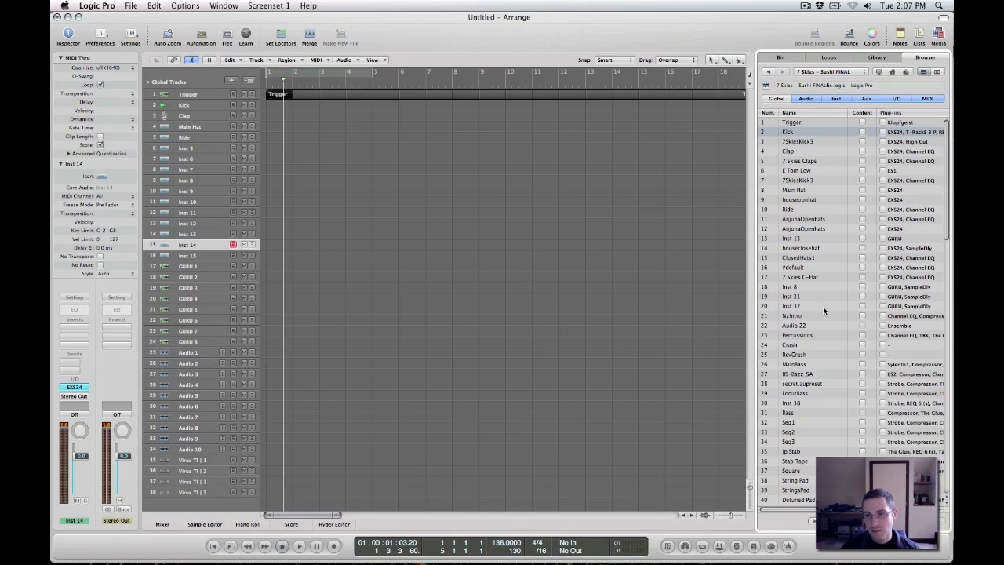
scroll(833, 259, down, 3)
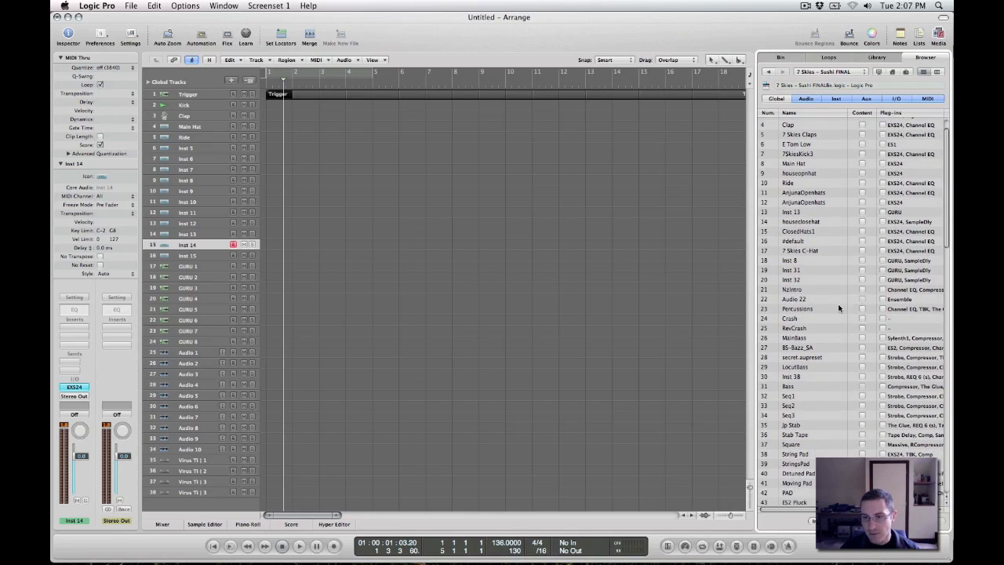
click(795, 388)
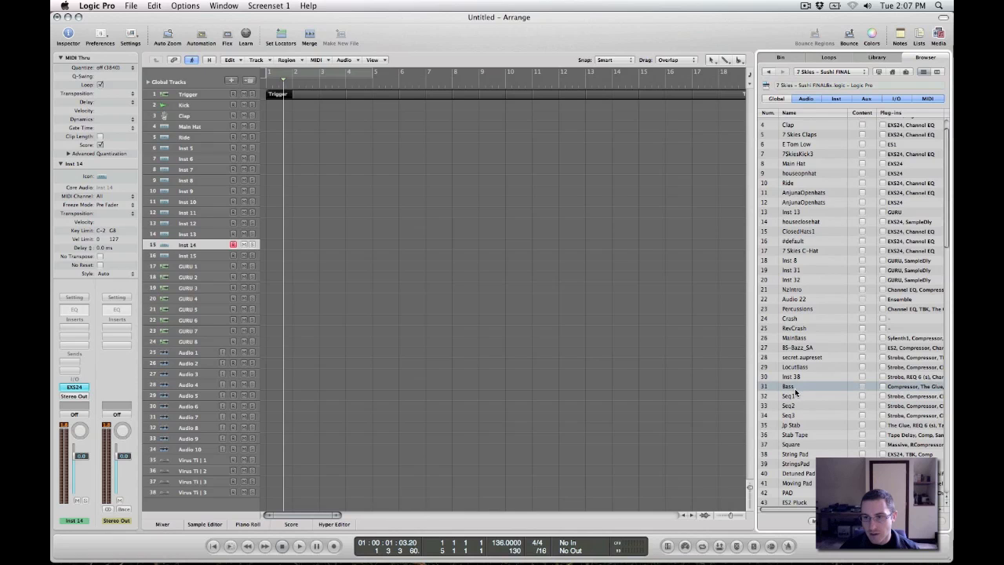
scroll(806, 399, right, 3)
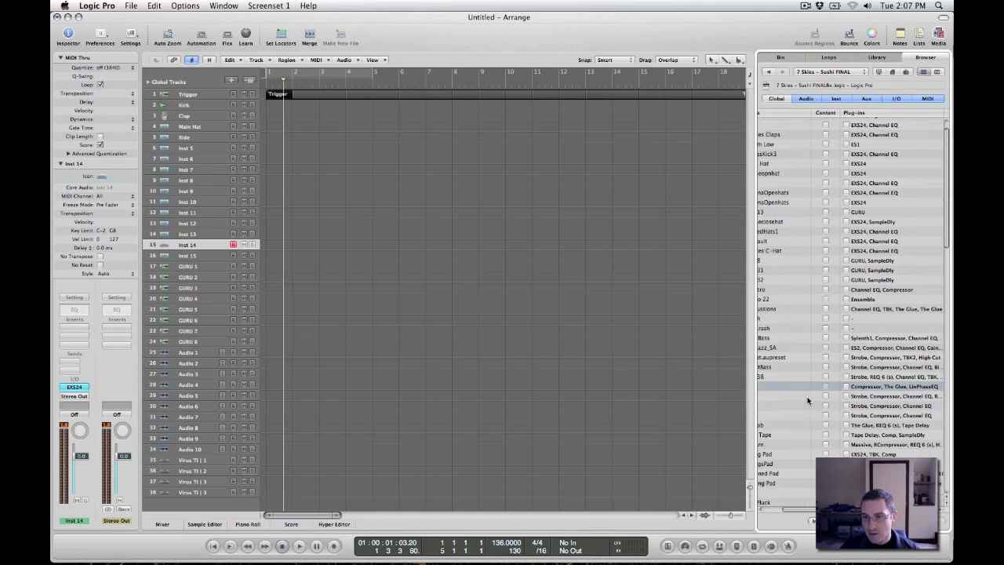
scroll(808, 400, left, 3)
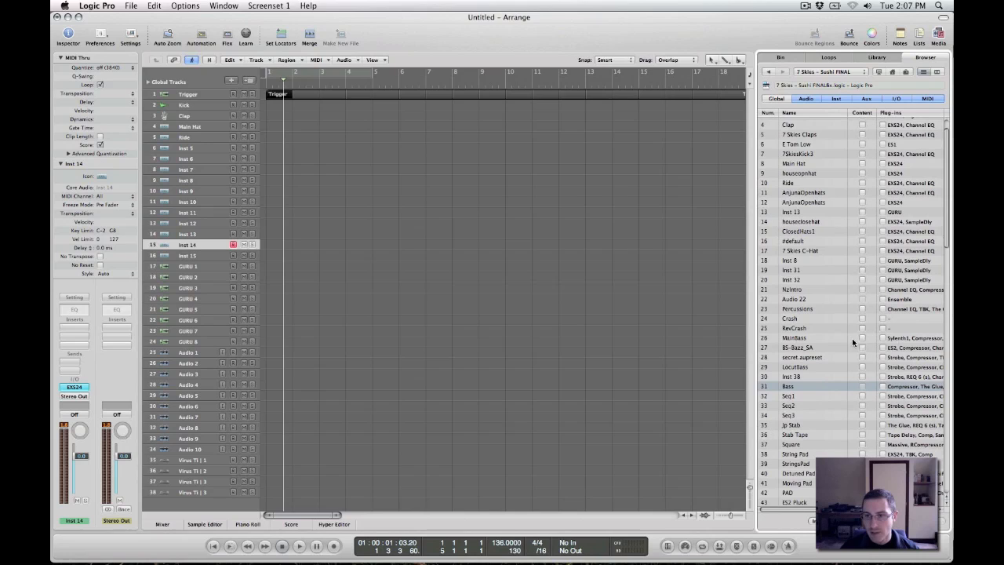
Examine the LocutBass, Inst 38 and Seq1 tracks and compare the plug-ins on the bass and sequence tracks
click(795, 366)
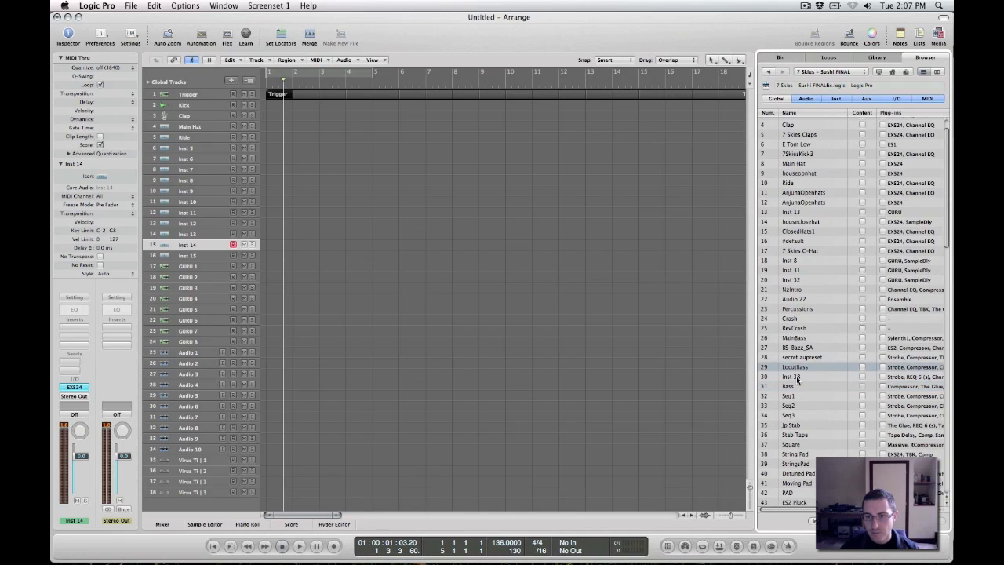
click(798, 377)
click(792, 396)
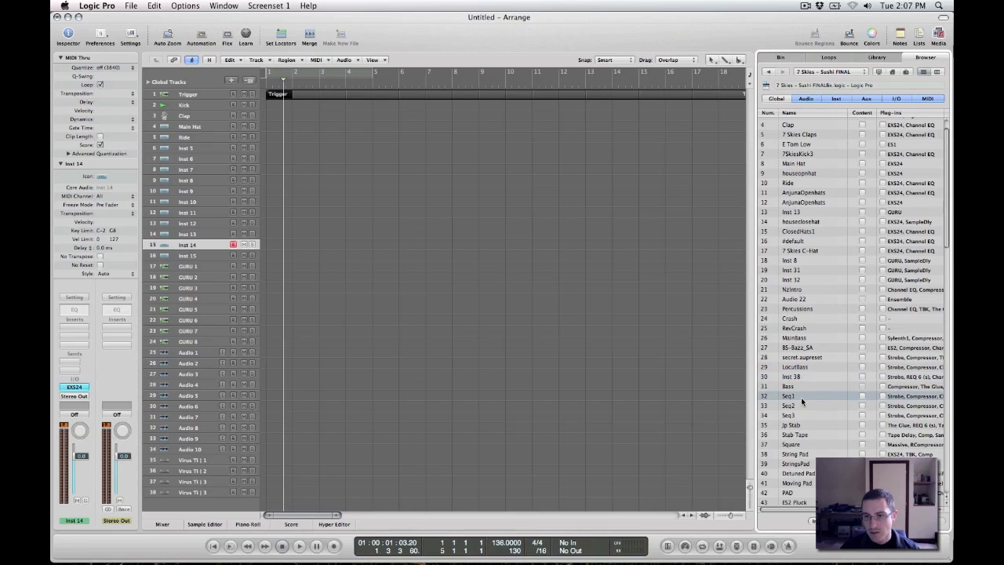
scroll(829, 403, right, 3)
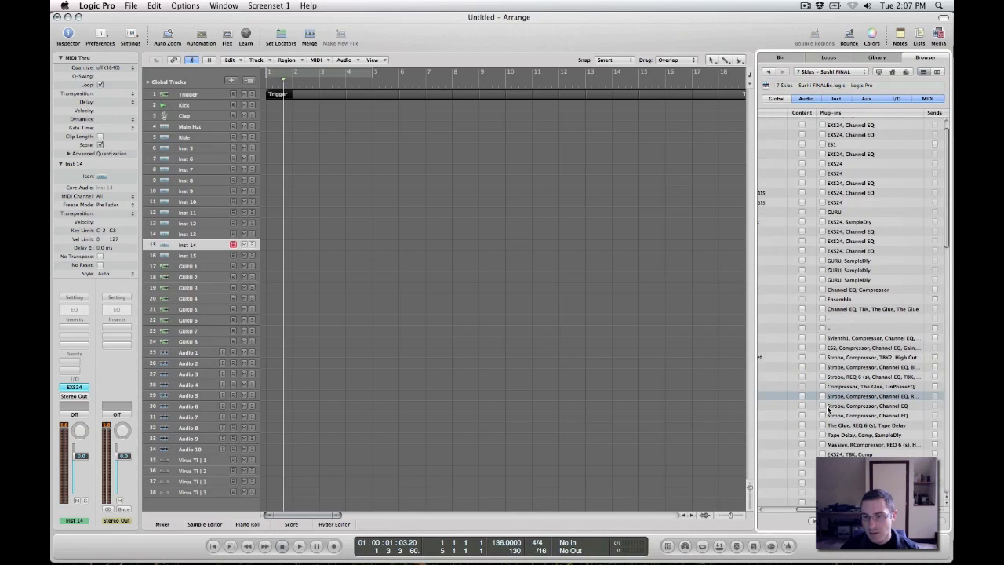
scroll(885, 383, left, 2)
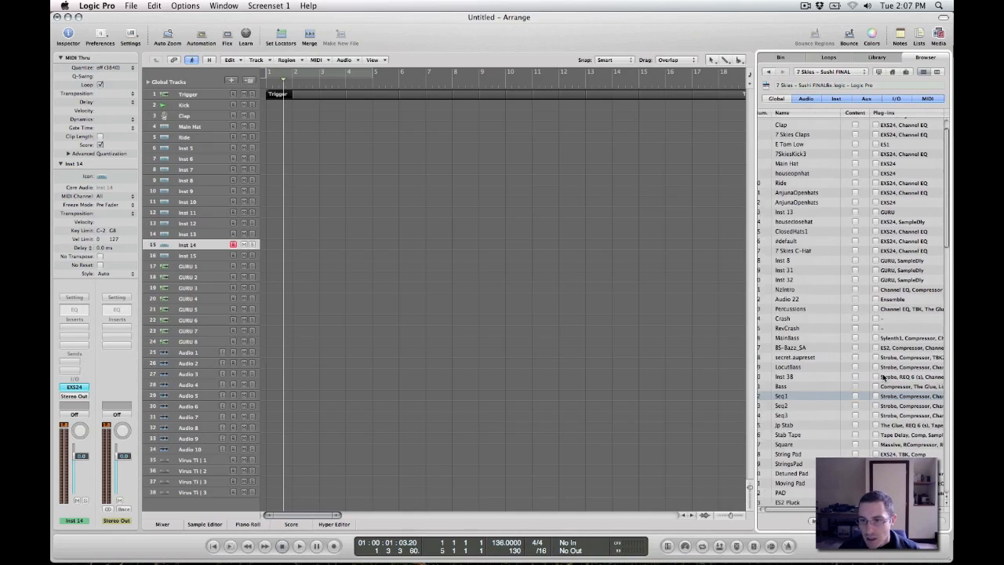
scroll(861, 266, left, 2)
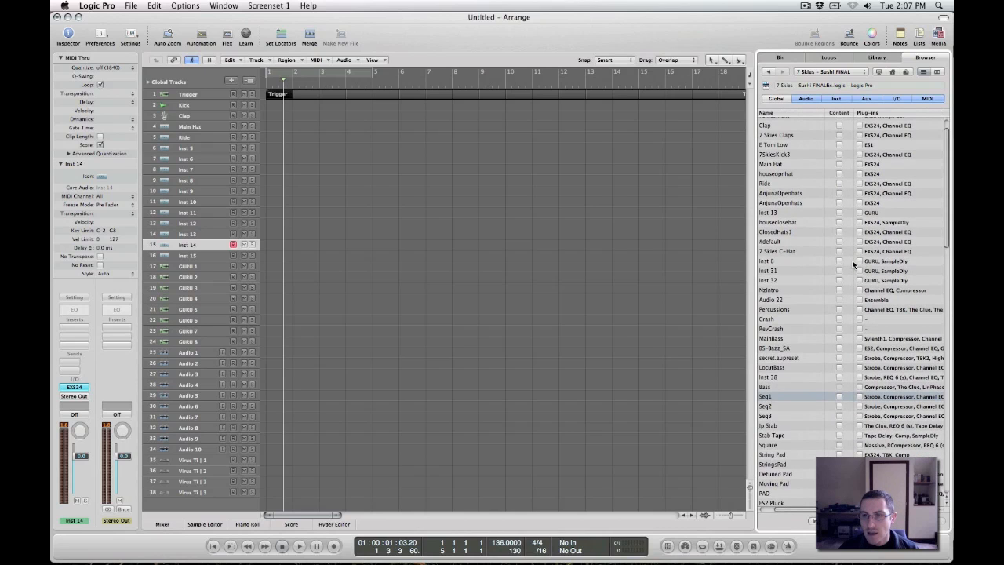
scroll(853, 260, left, 1)
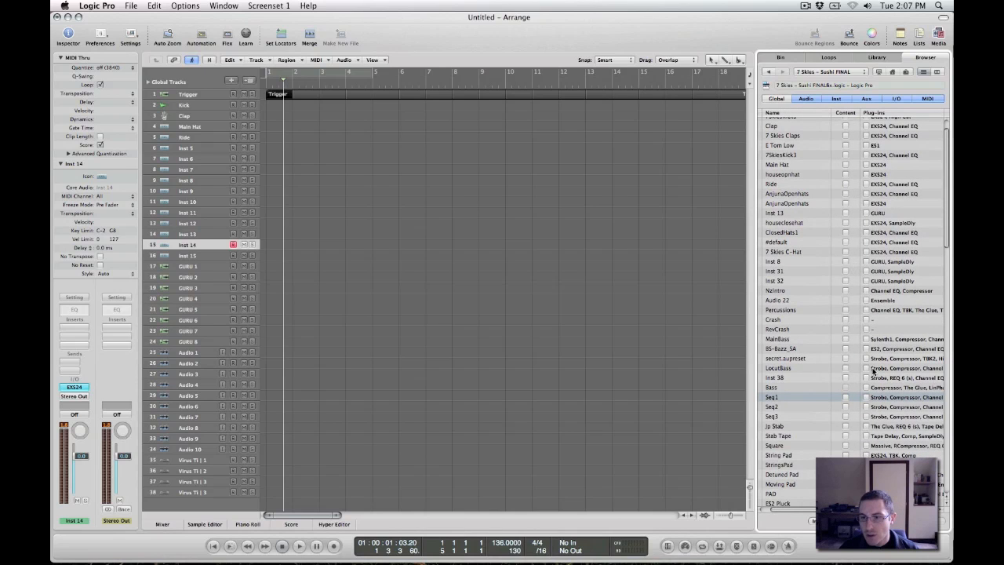
scroll(863, 372, down, 5)
scroll(867, 378, up, 8)
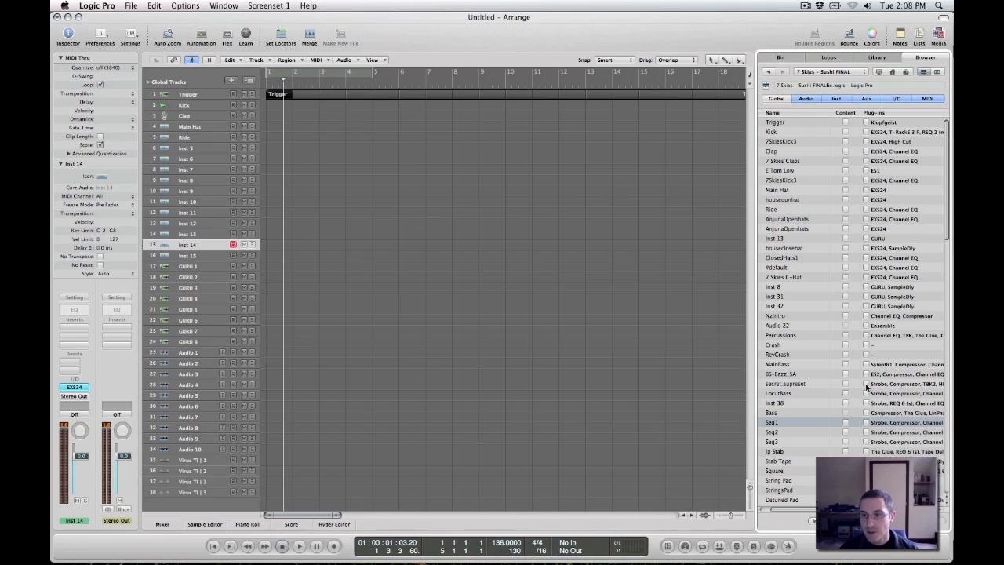
Mark the content, plug-ins and automation of the secret.aupreset track for import, leaving its sends and I/O out
click(797, 384)
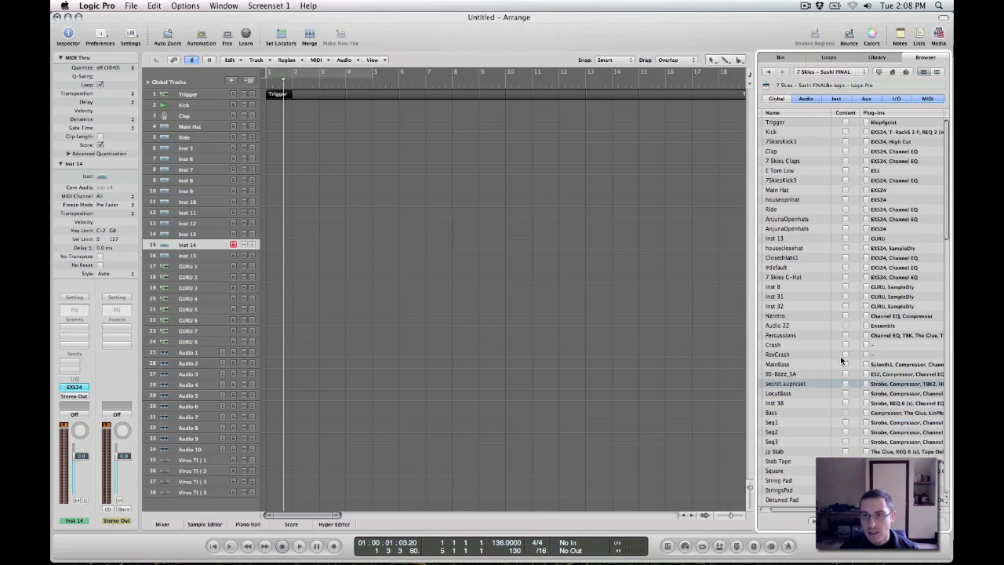
click(845, 383)
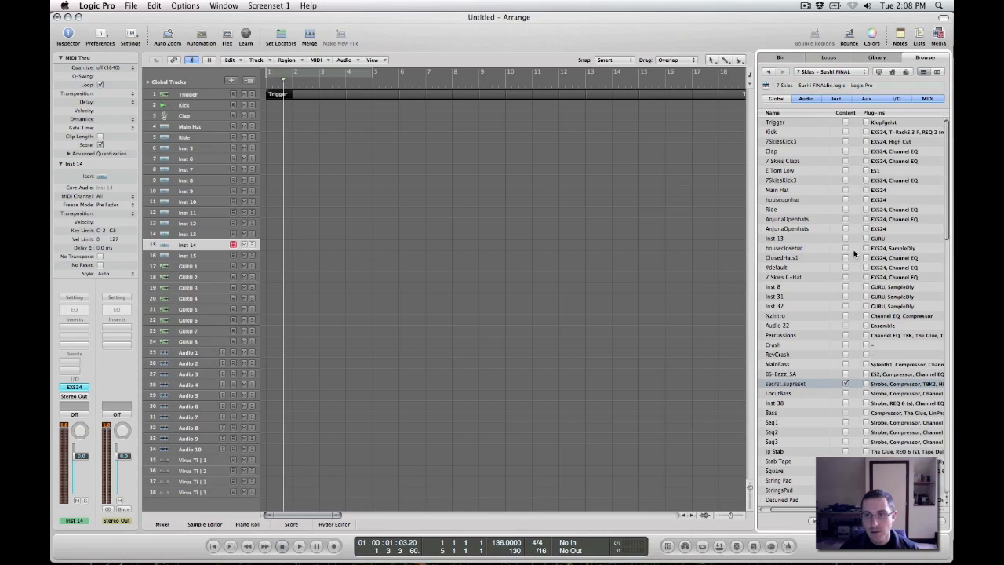
scroll(856, 375, right, 3)
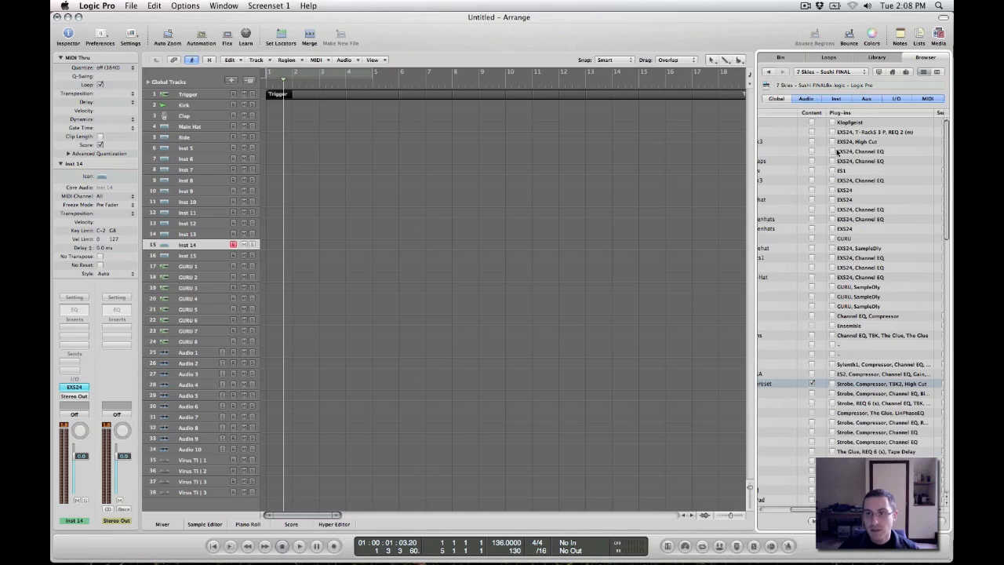
click(832, 383)
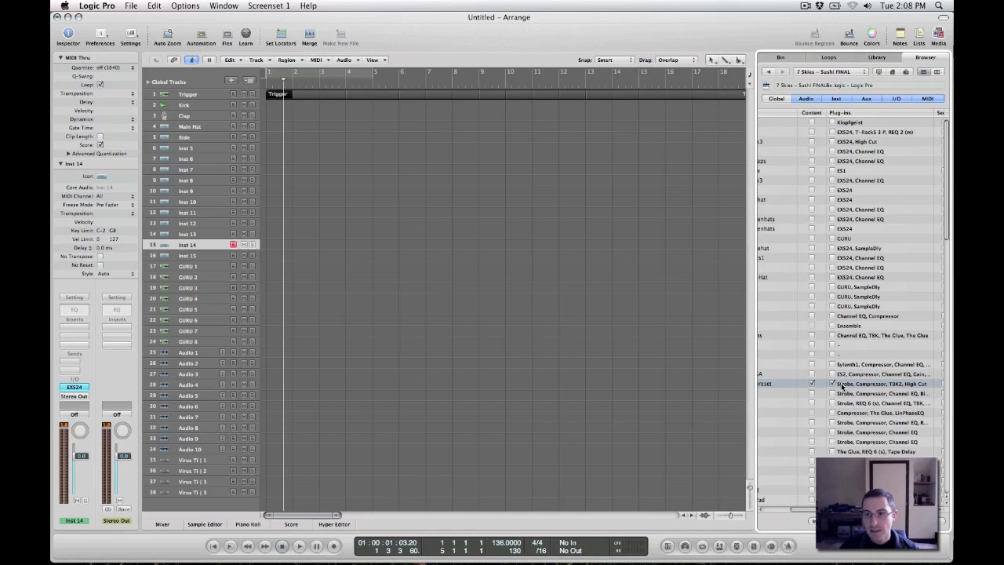
scroll(837, 384, right, 2)
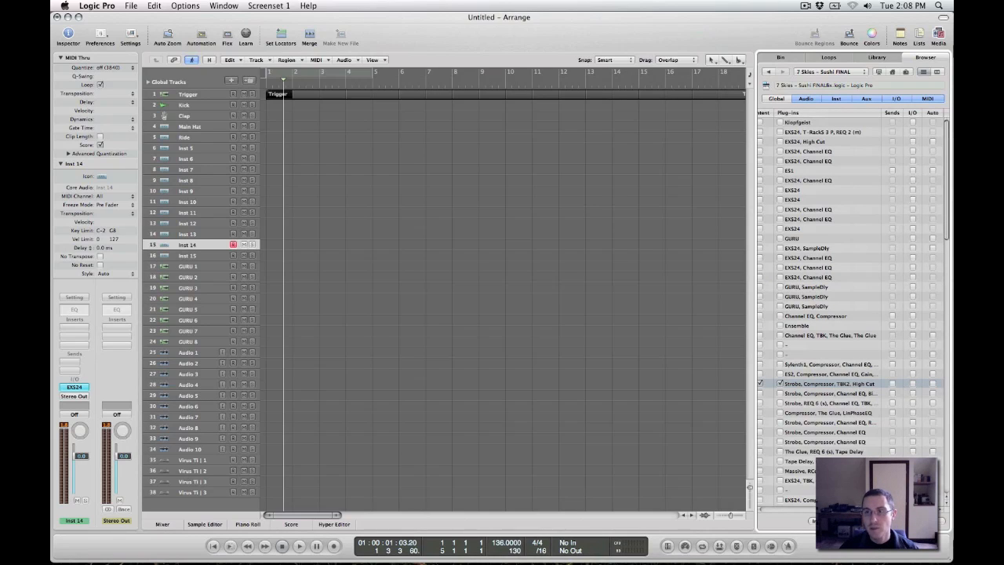
scroll(934, 383, left, 5)
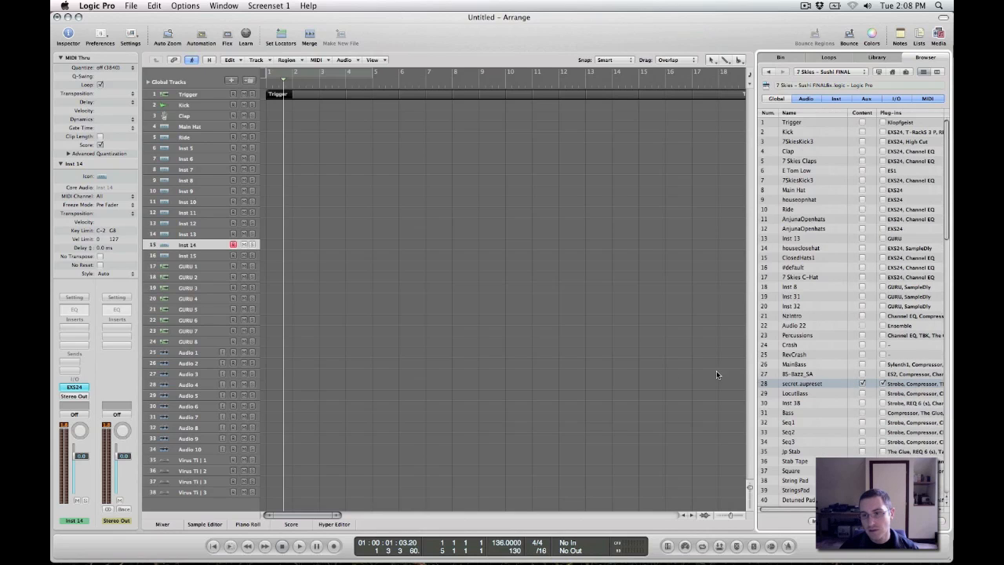
scroll(803, 381, right, 5)
scroll(840, 375, right, 1)
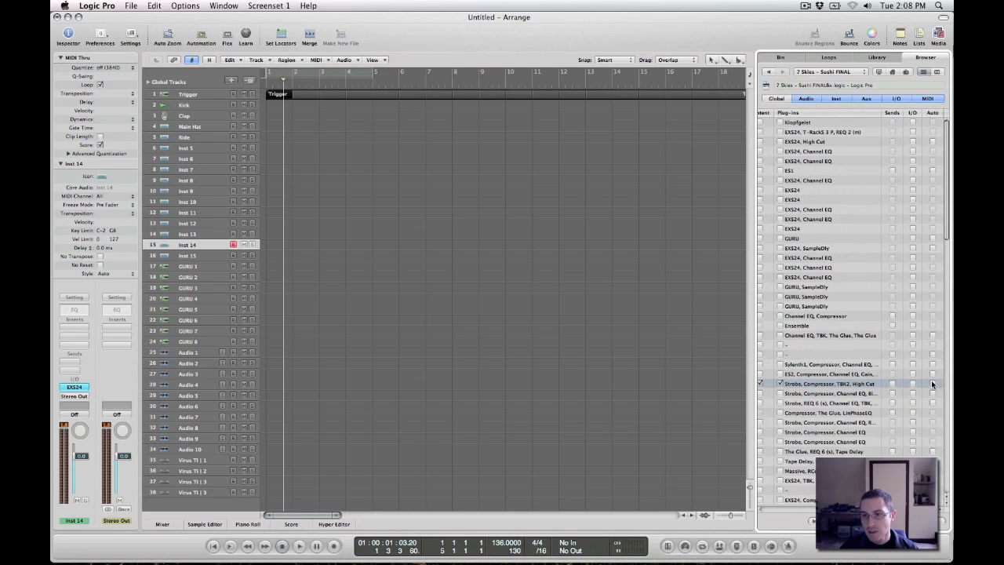
scroll(838, 370, left, 5)
scroll(839, 380, right, 5)
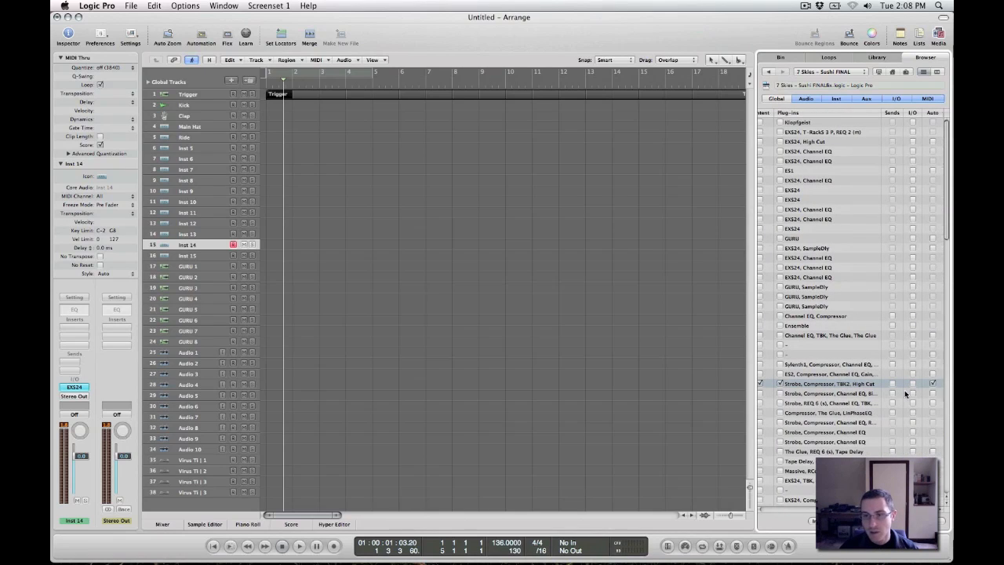
scroll(905, 394, left, 5)
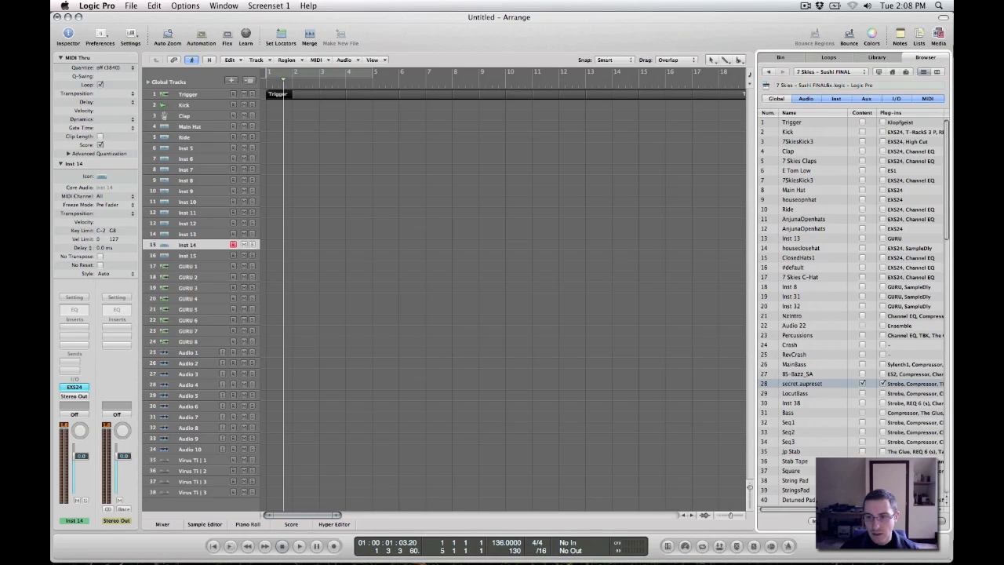
Import the marked secret.aupreset data into the current project and look over its regions in the arrangement
click(930, 520)
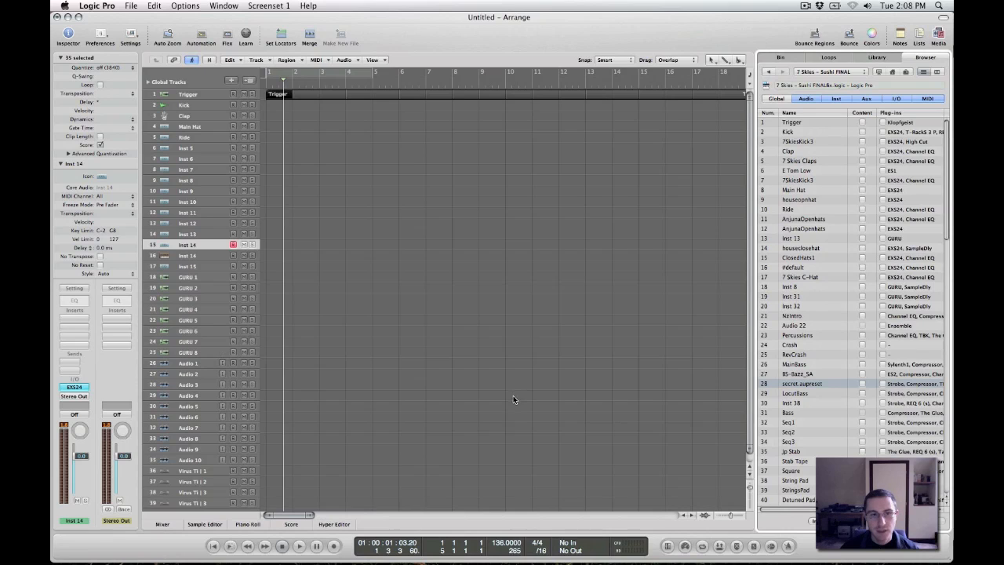
scroll(400, 302, right, 10)
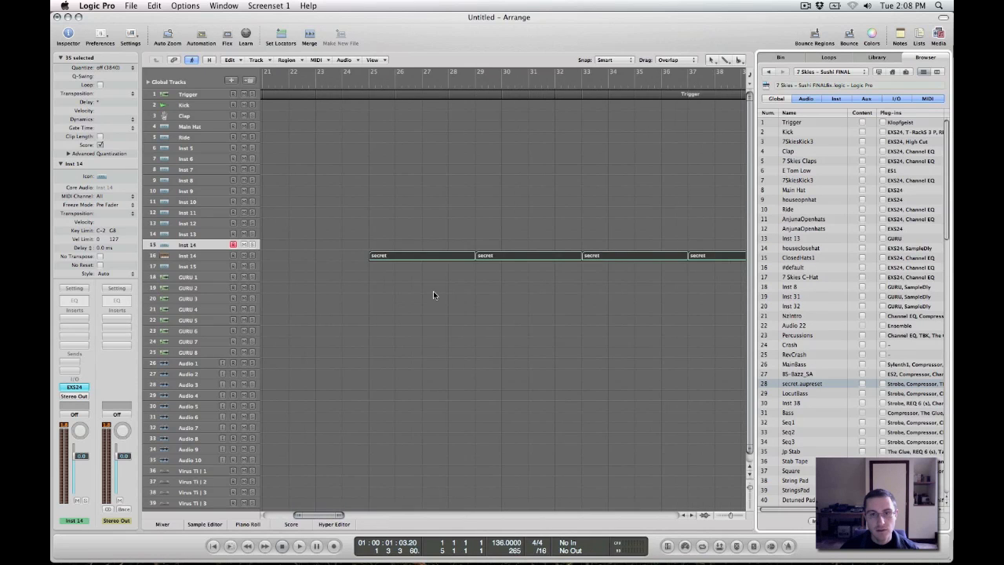
scroll(403, 287, left, 10)
scroll(414, 284, right, 8)
scroll(416, 284, left, 3)
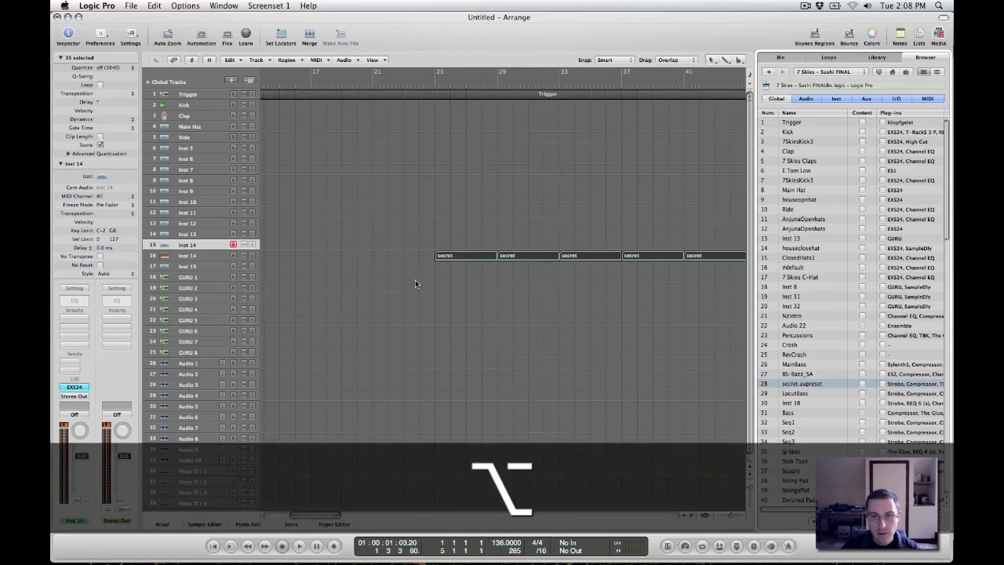
Set a cycle range from bar 25 to bar 33 over the first imported secret regions
scroll(416, 283, up, 10)
scroll(415, 284, down, 2)
scroll(416, 284, left, 6)
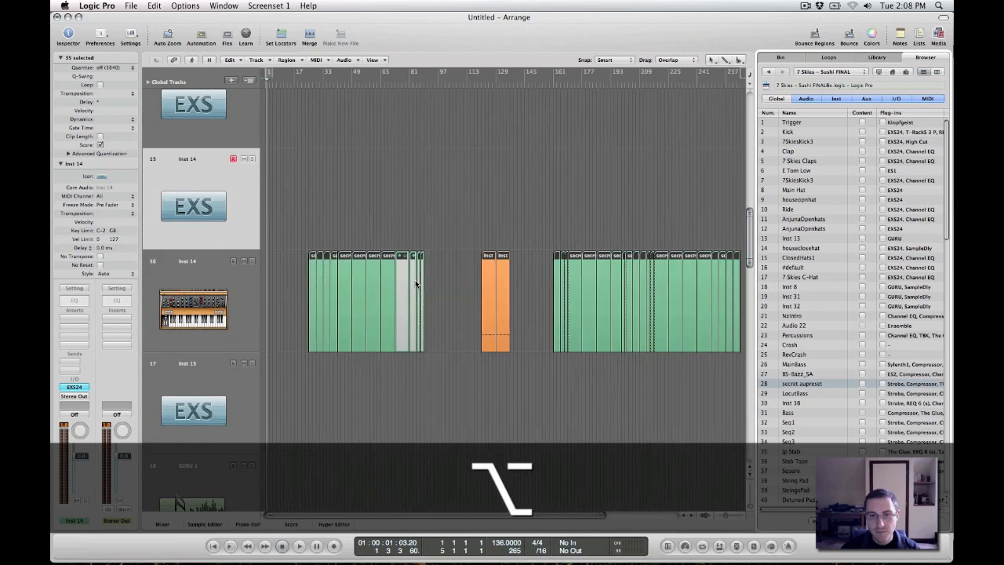
scroll(415, 284, right, 6)
scroll(416, 271, left, 2)
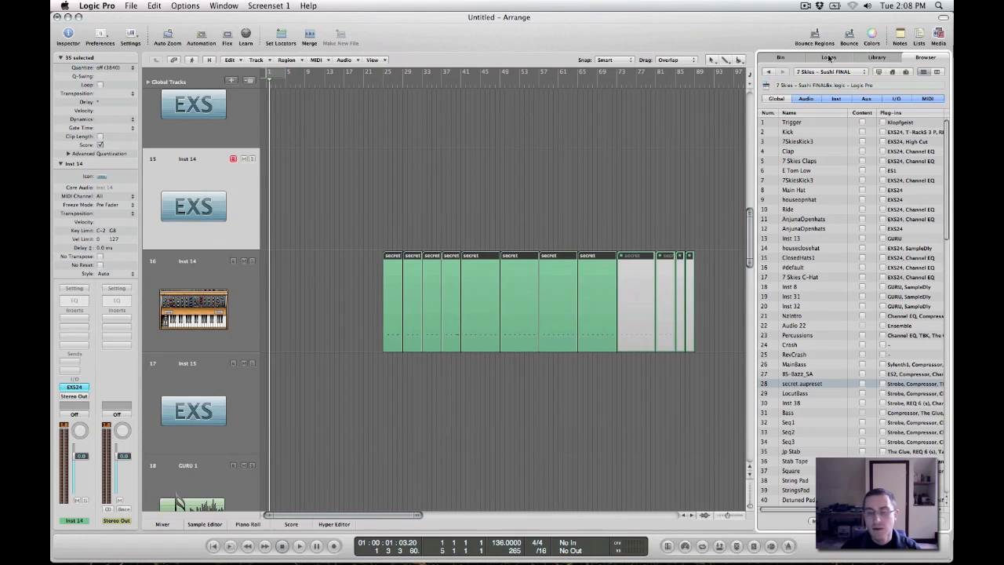
click(382, 82)
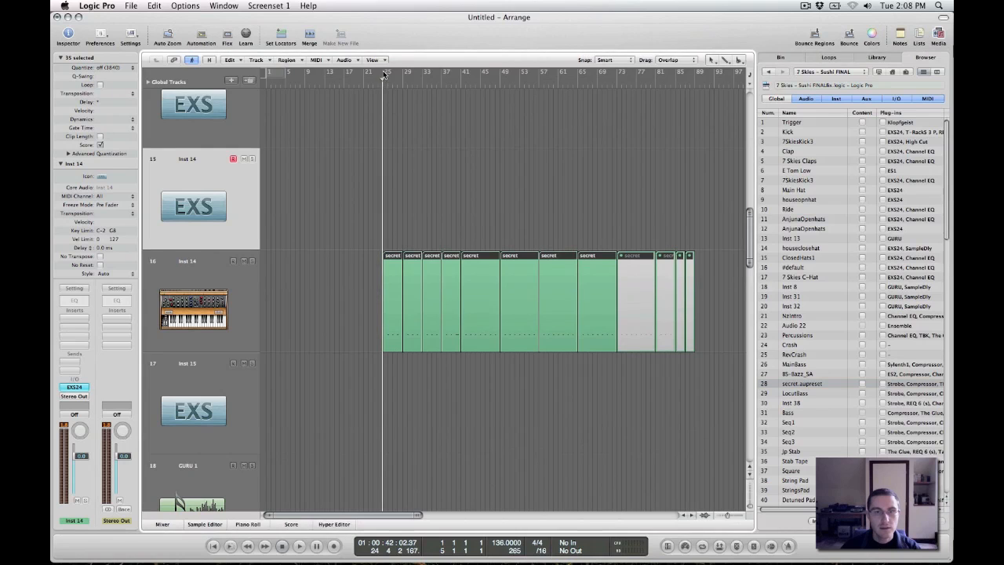
drag(384, 75, 422, 79)
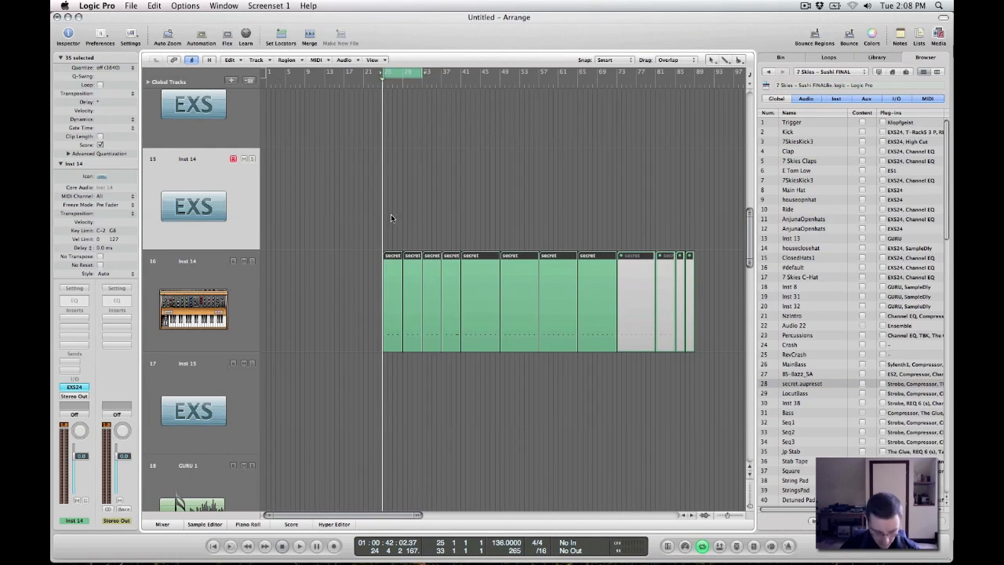
Play back the cycled secret regions with the media area hidden, and switch the cycle off after stopping playback
scroll(390, 215, up, 3)
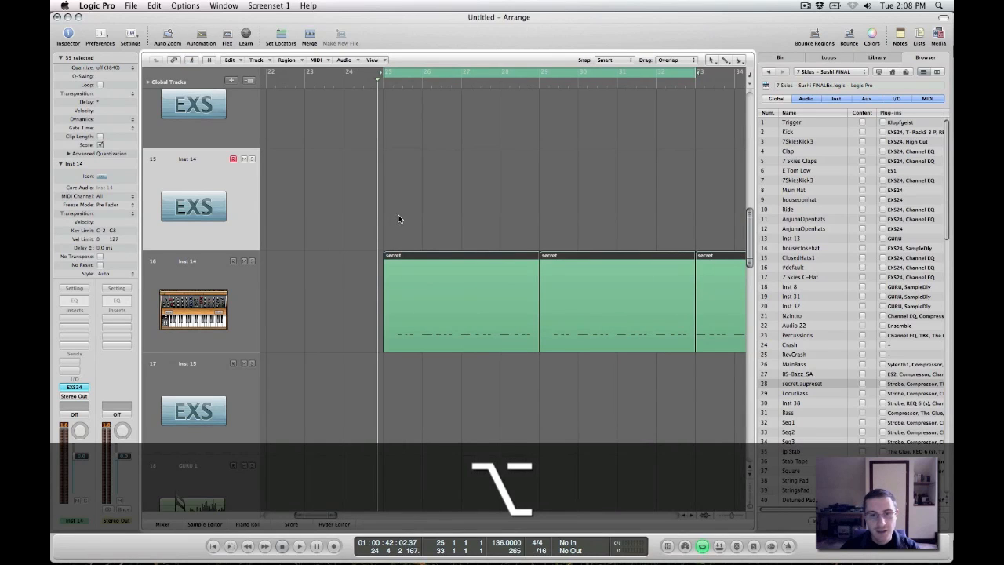
scroll(326, 194, right, 2)
key(space)
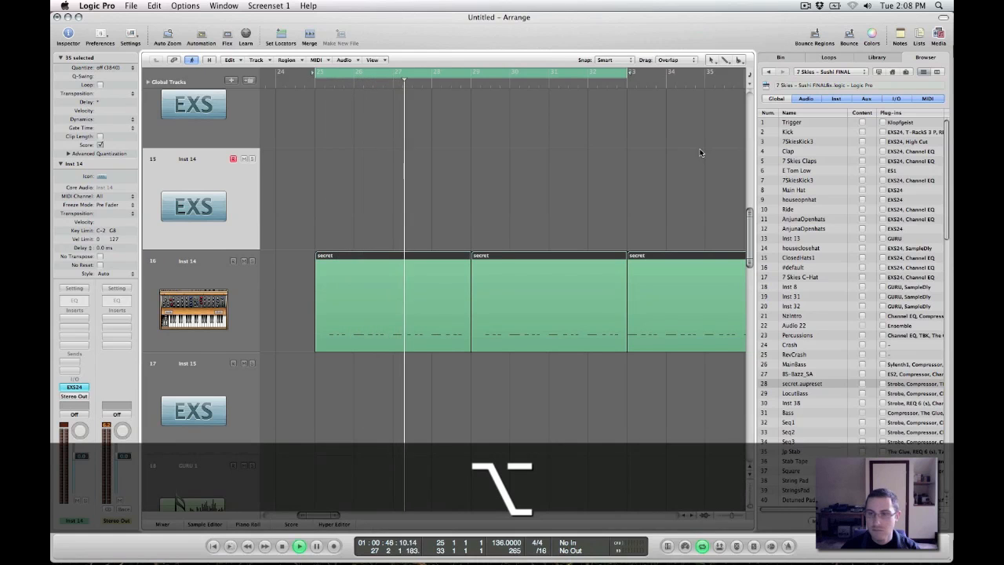
key(f)
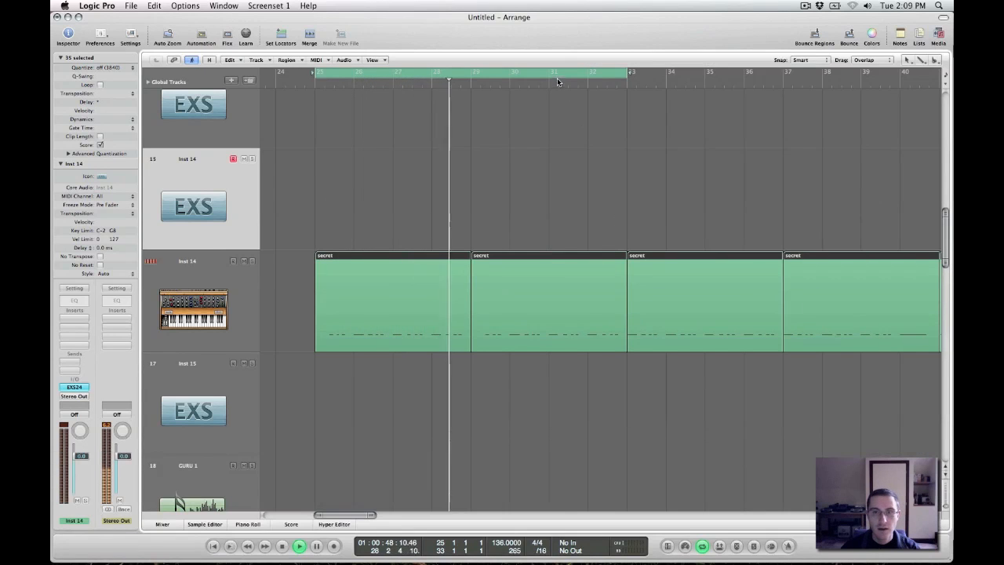
key(space)
click(558, 76)
Show the track automation, check which automation parameters the imported Inst 14 track offers, and hide the automation again
scroll(617, 169, down, 1)
scroll(617, 170, down, 3)
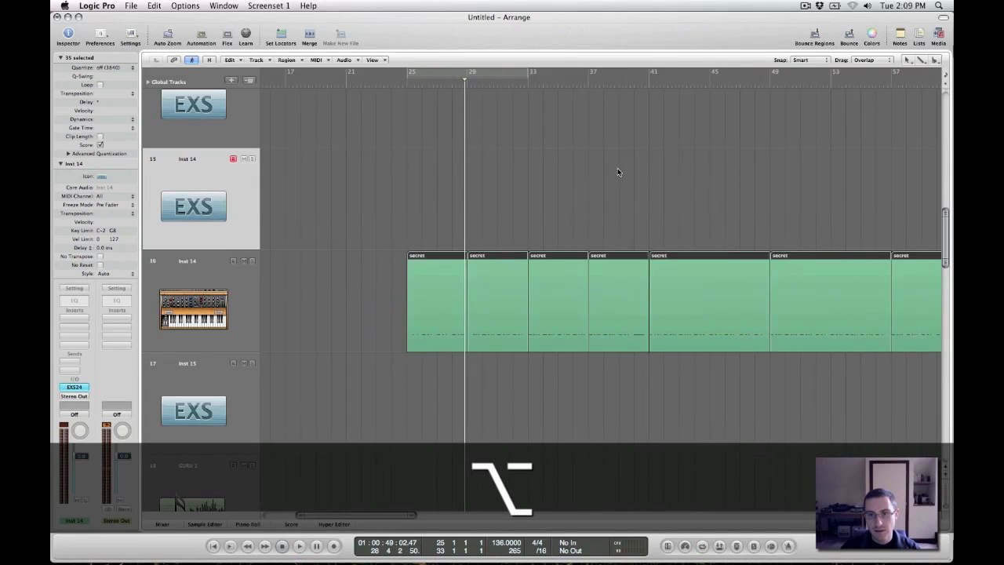
scroll(618, 168, down, 3)
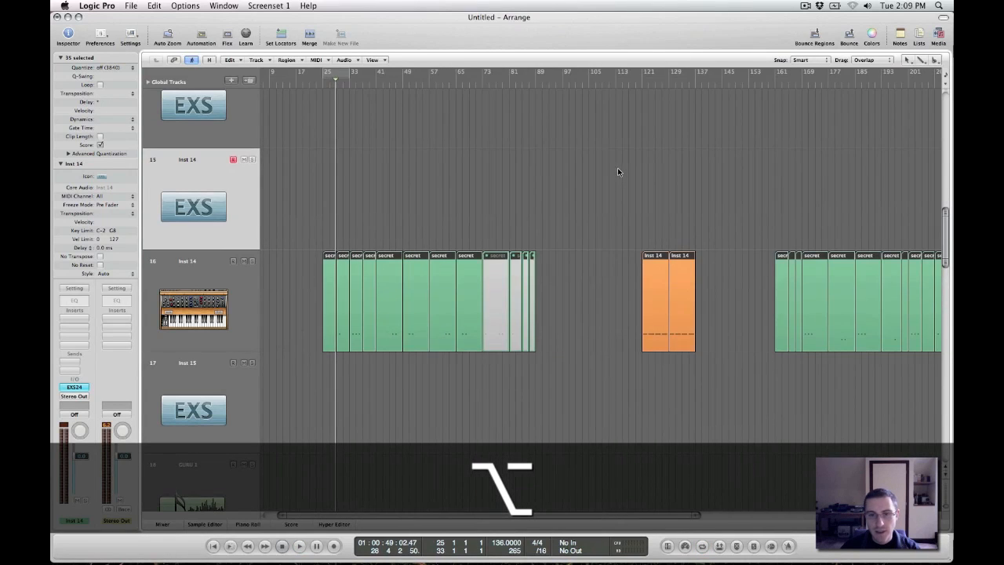
key(a)
key(a)
key(a)
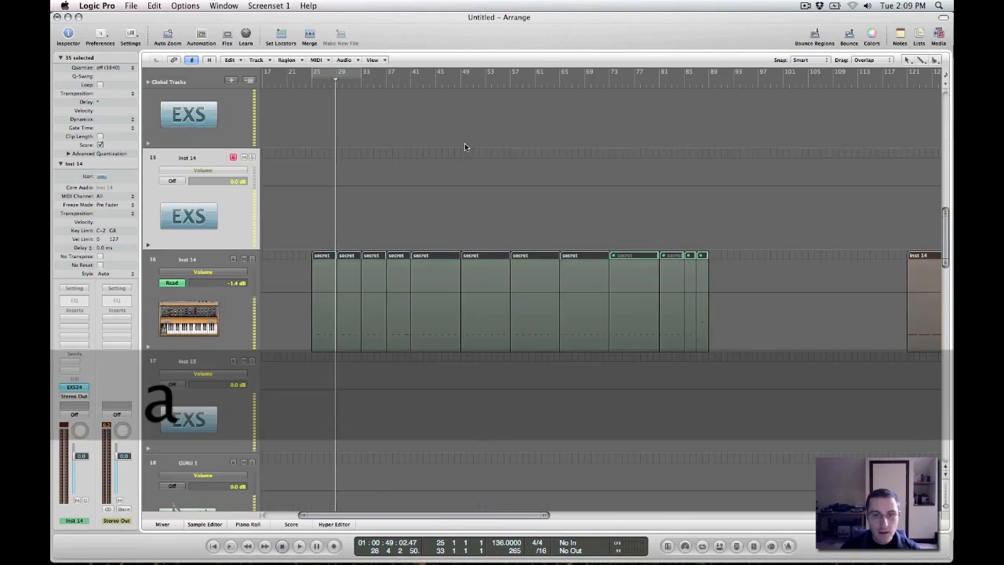
click(208, 274)
click(208, 274)
key(a)
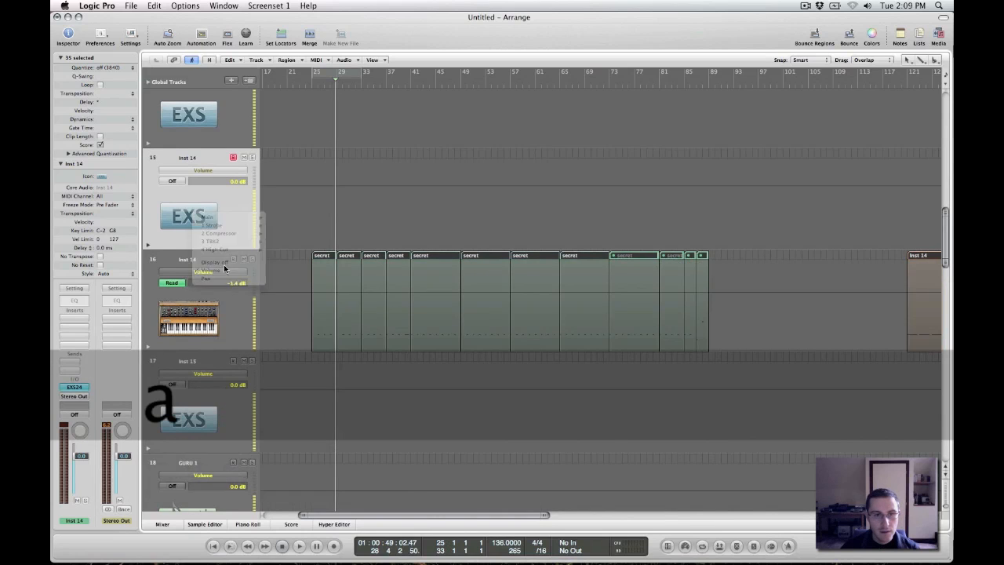
Play the imported Inst 14 track from about bars 42 and 48, and examine its Strobe and TBK2 plug-ins
double_click(419, 84)
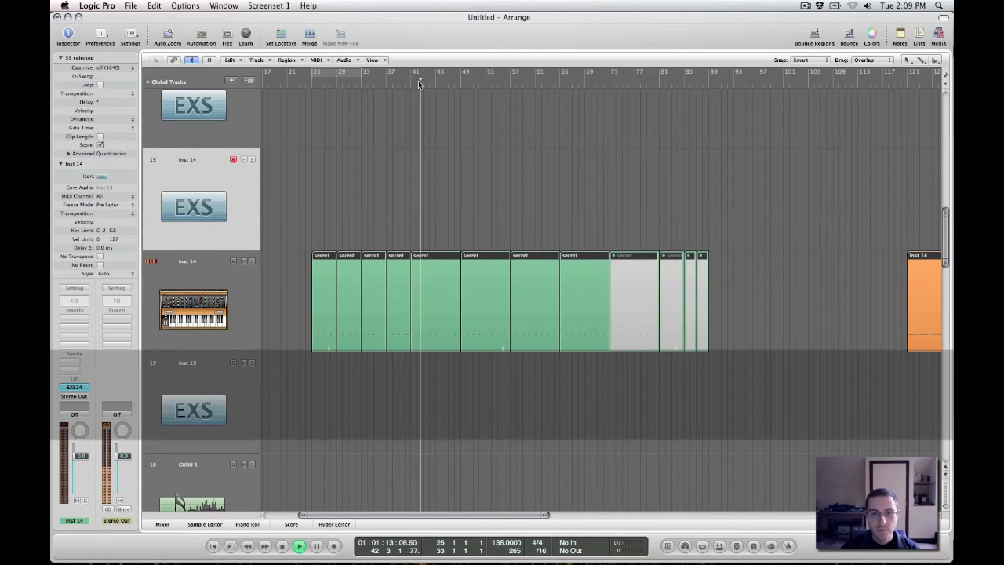
click(458, 81)
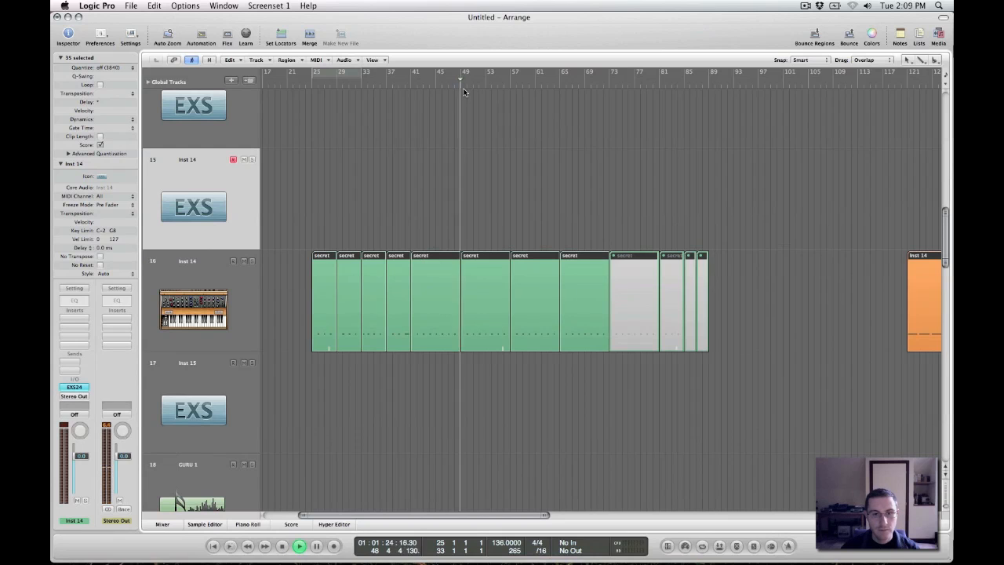
click(180, 317)
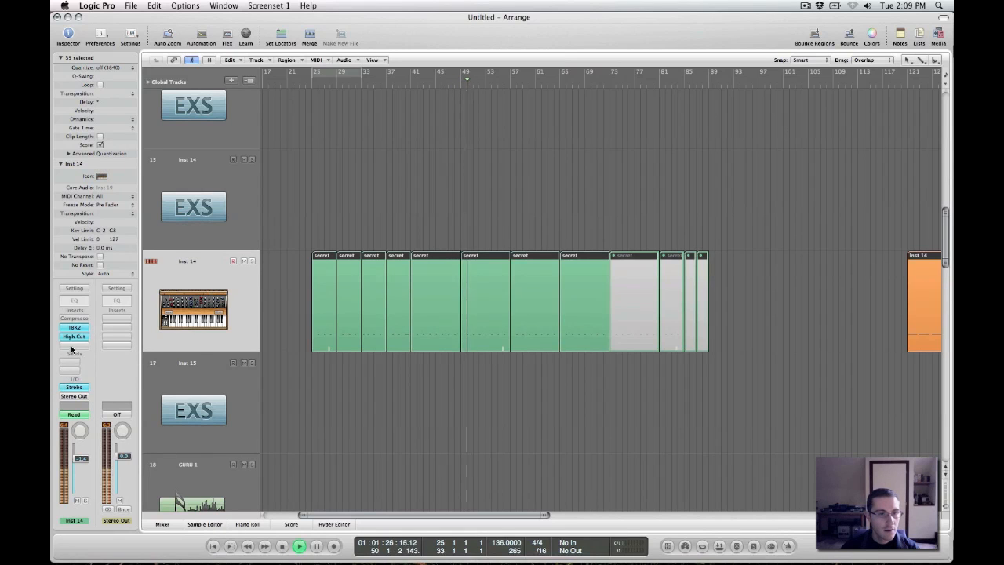
click(74, 388)
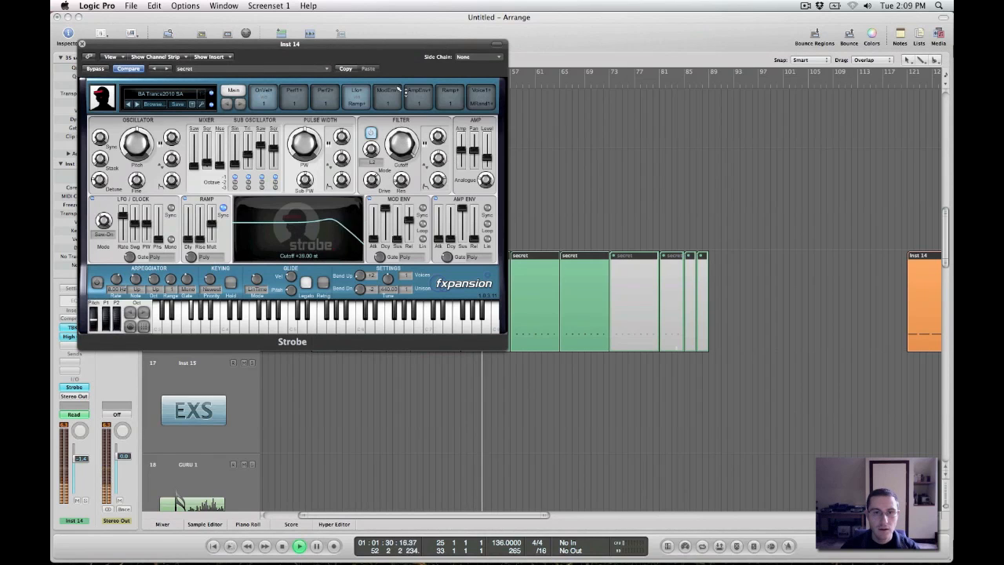
click(82, 44)
click(74, 327)
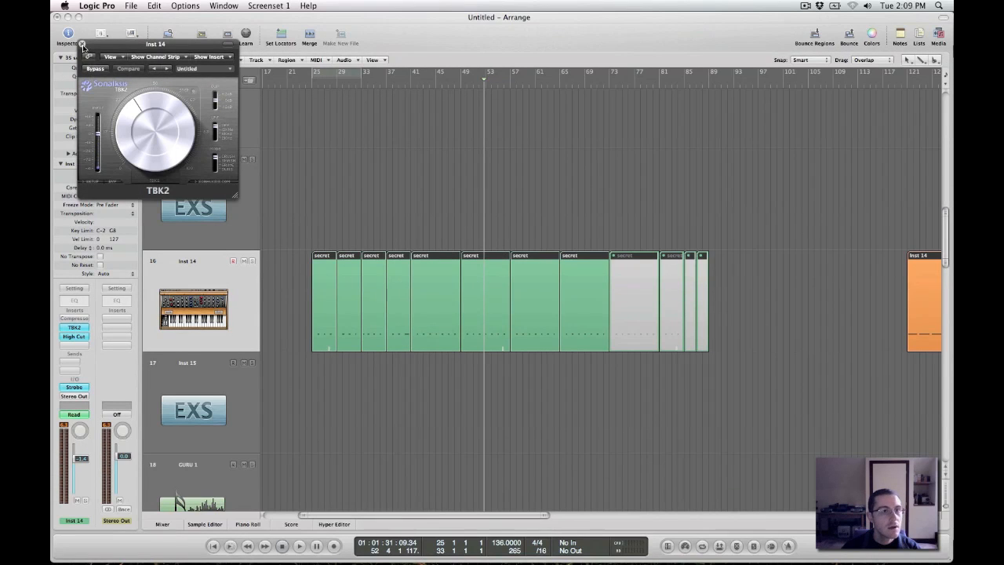
click(83, 45)
Bypass the High Cut plug-in on the imported Inst 14 track and listen to the regions without it
click(73, 336)
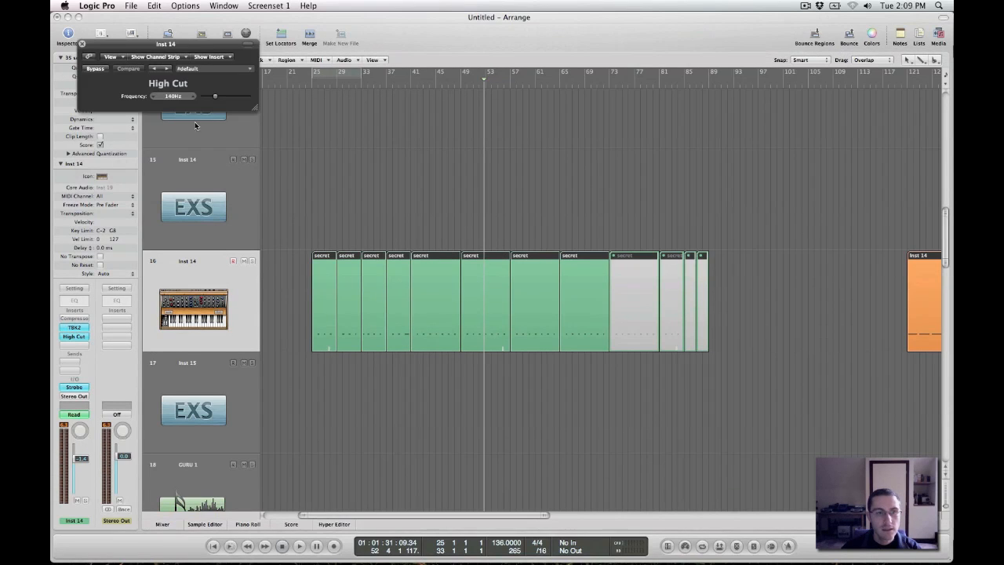
click(92, 69)
key(space)
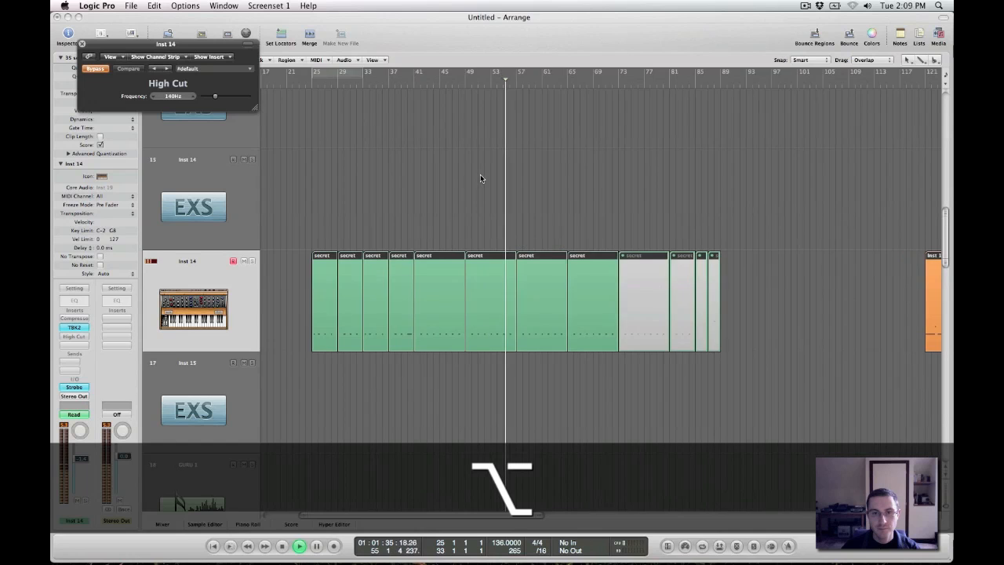
scroll(480, 176, up, 2)
scroll(481, 177, left, 4)
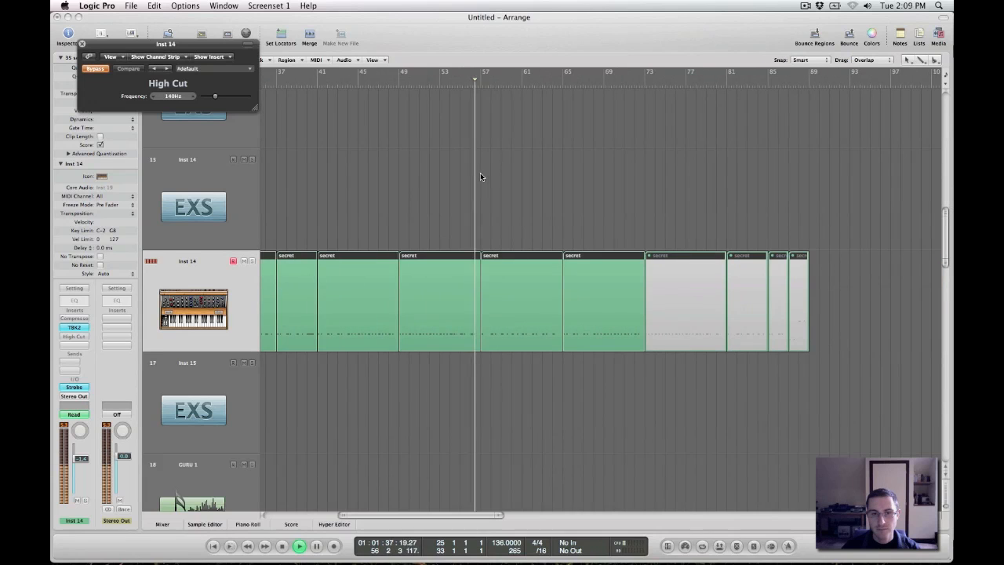
scroll(483, 166, left, 5)
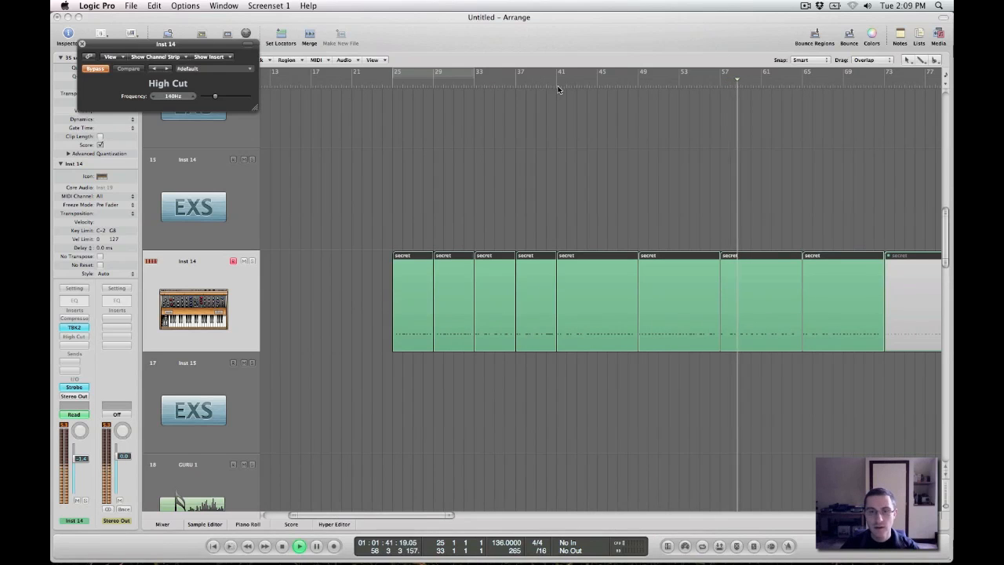
key(space)
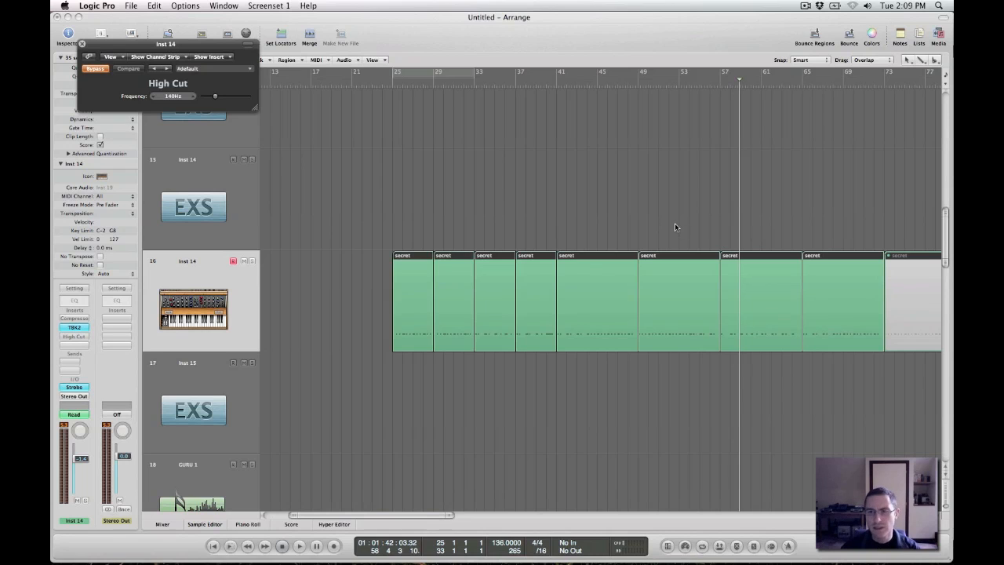
Show the browser again and open the track import list of the 7 Skies - Sushi FINALfix project
click(944, 36)
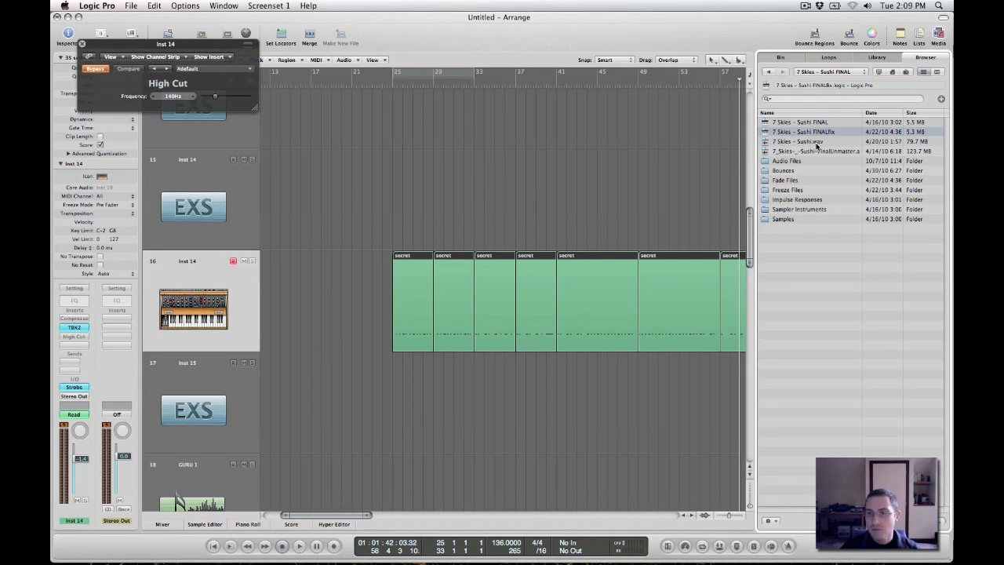
double_click(803, 134)
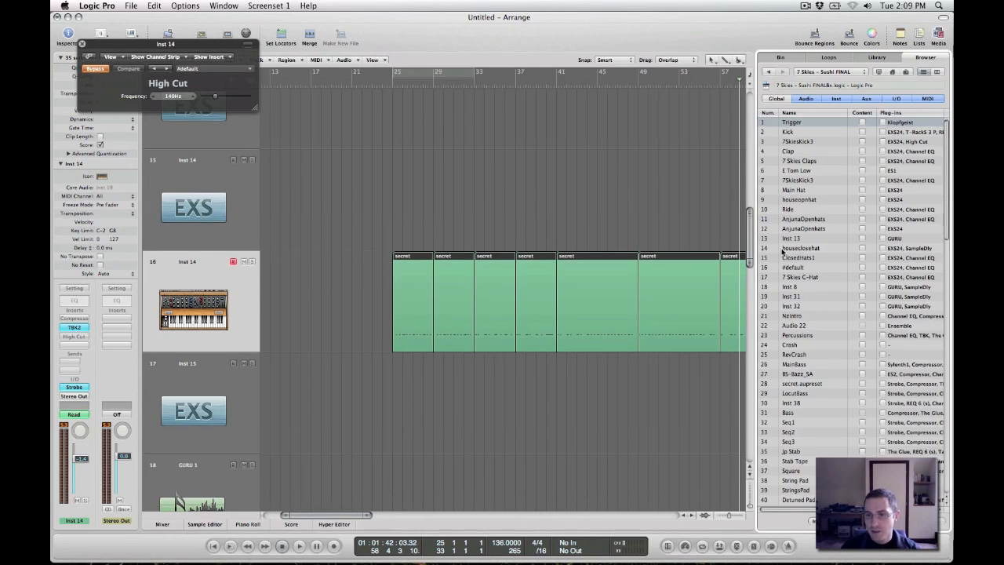
scroll(783, 251, right, 2)
scroll(573, 318, right, 10)
scroll(632, 298, left, 4)
scroll(815, 314, left, 2)
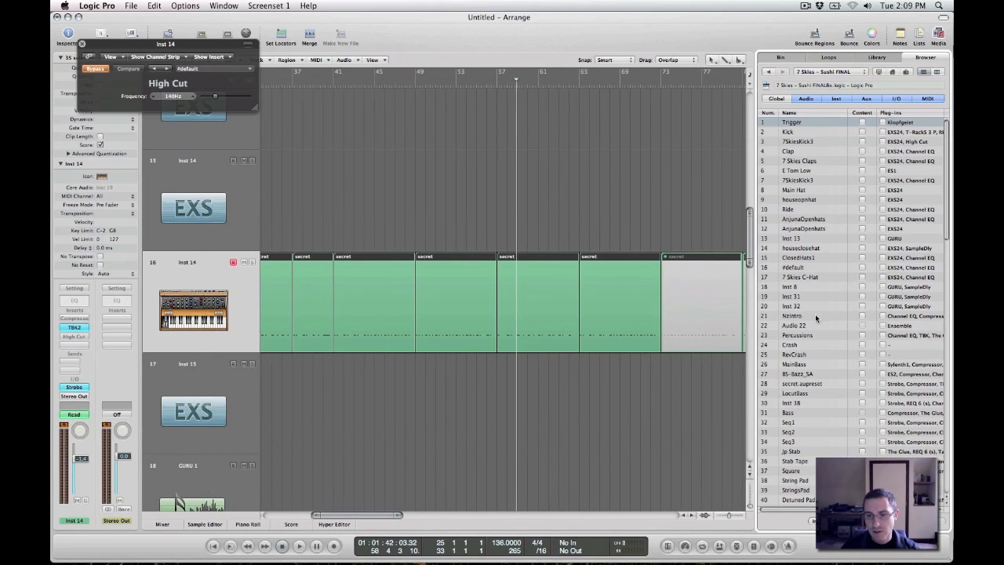
Mark the plug-ins and content of the Seq1, Seq2 and Seq3 tracks for import
click(887, 423)
click(887, 432)
click(887, 441)
scroll(887, 443, right, 3)
scroll(887, 443, left, 3)
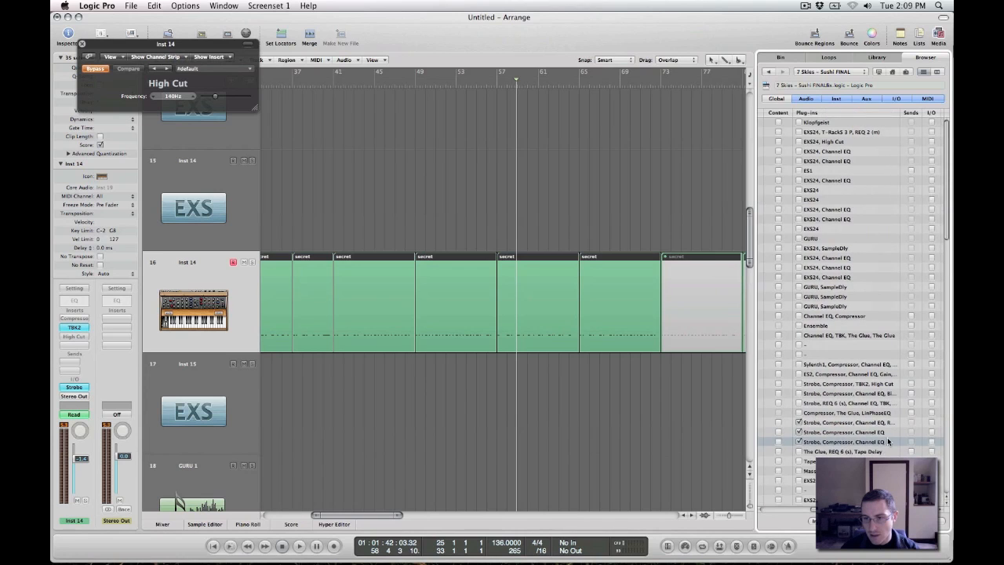
scroll(892, 441, left, 2)
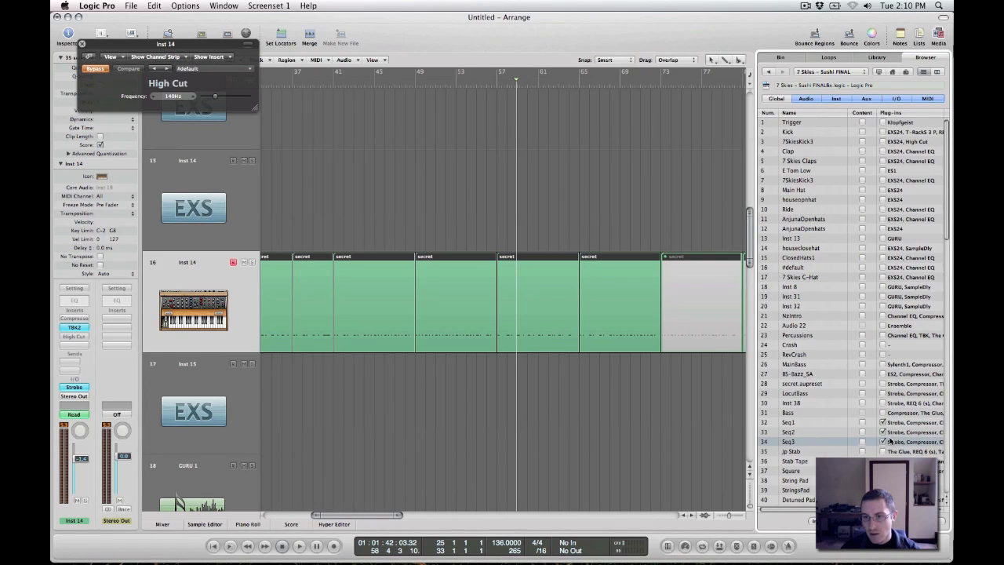
click(863, 432)
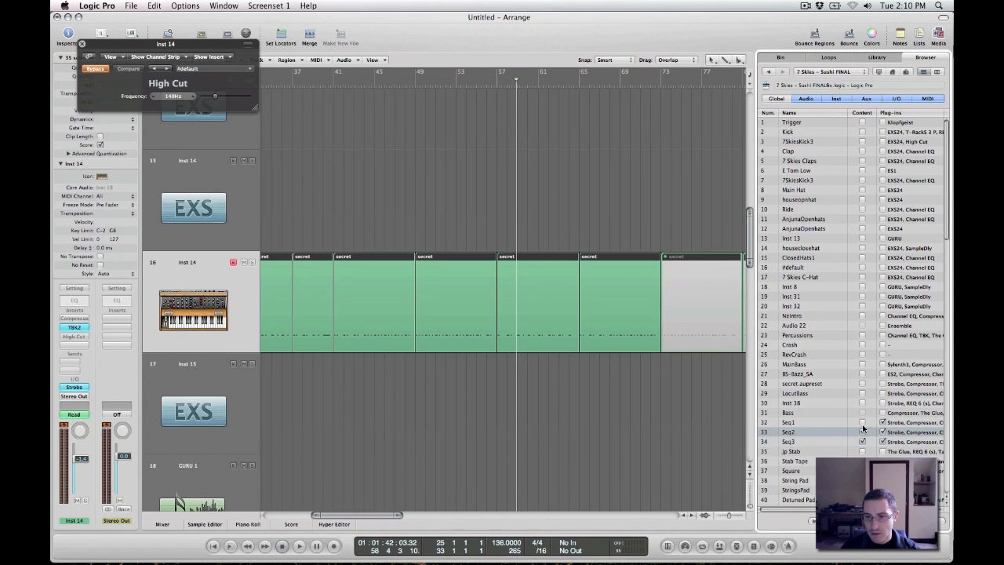
click(863, 423)
Import the marked Seq1, Seq2 and Seq3 data into the current project and look over the added tracks
click(929, 521)
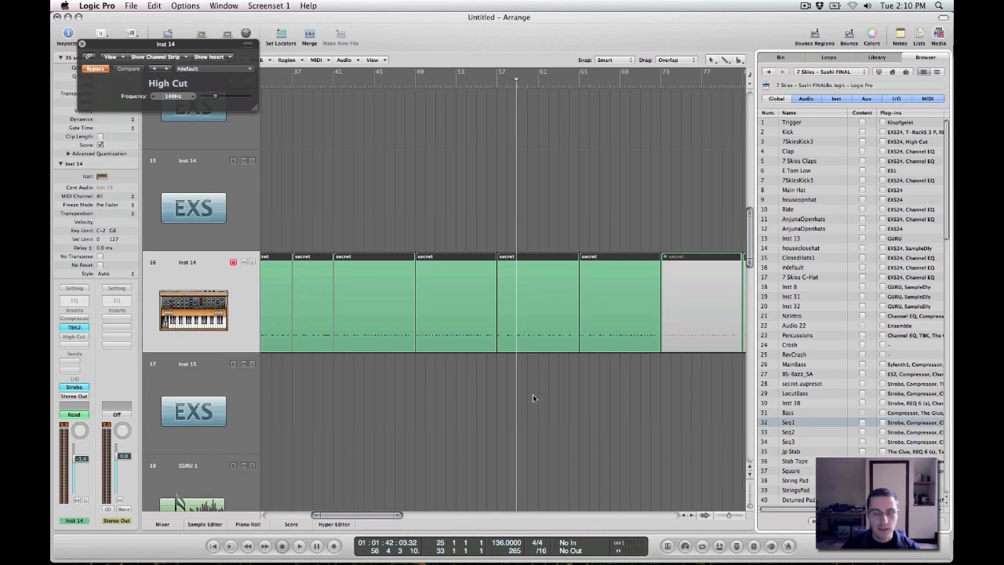
scroll(464, 381, left, 10)
scroll(428, 306, down, 3)
scroll(553, 313, down, 3)
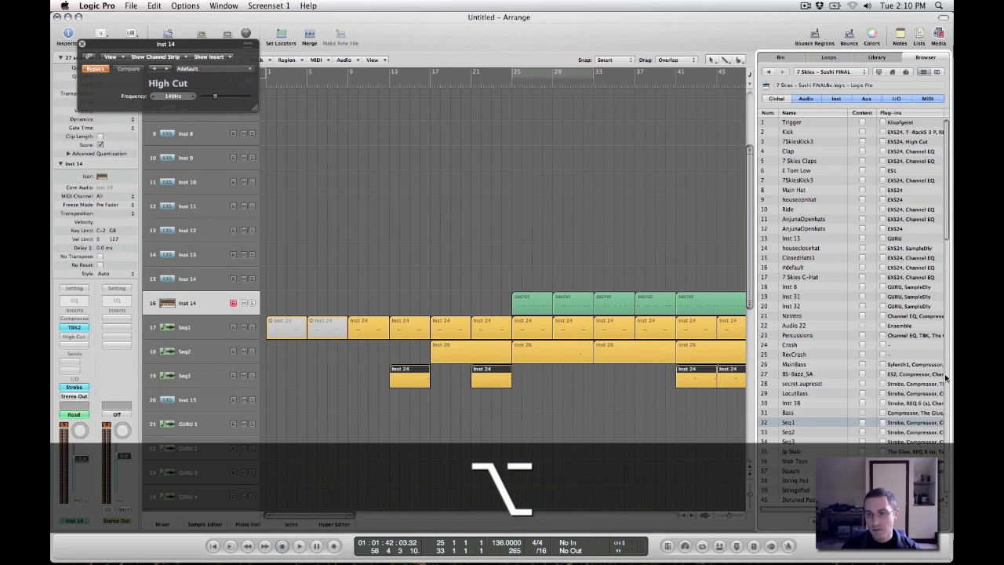
Hide the browser and play the imported bass and sequence tracks from about bar 25 and bar 41
click(938, 36)
click(505, 88)
key(space)
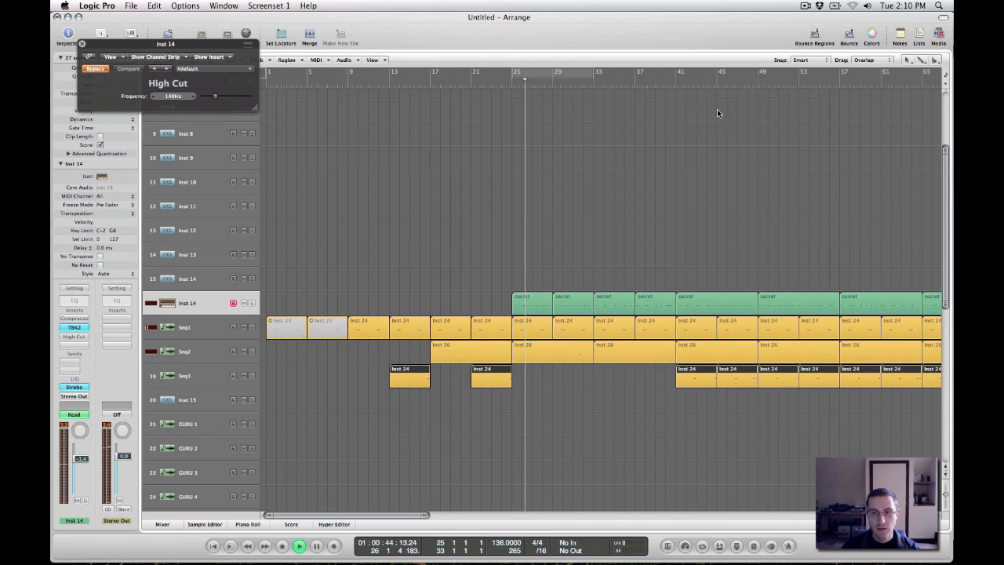
click(674, 82)
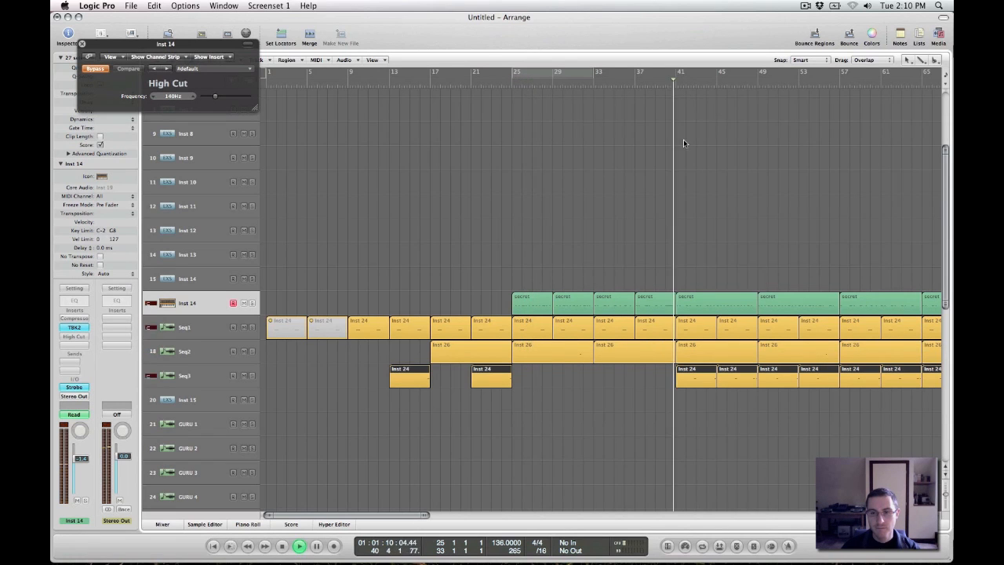
Set a cycle range from bar 41 to bar 49 and listen to the imported tracks looping together
drag(677, 72, 762, 81)
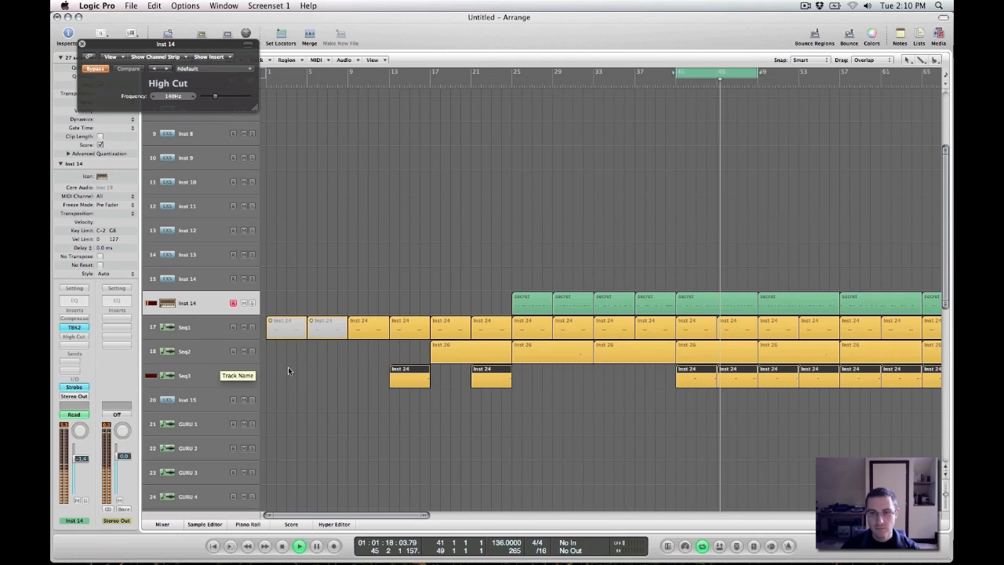
scroll(509, 331, right, 6)
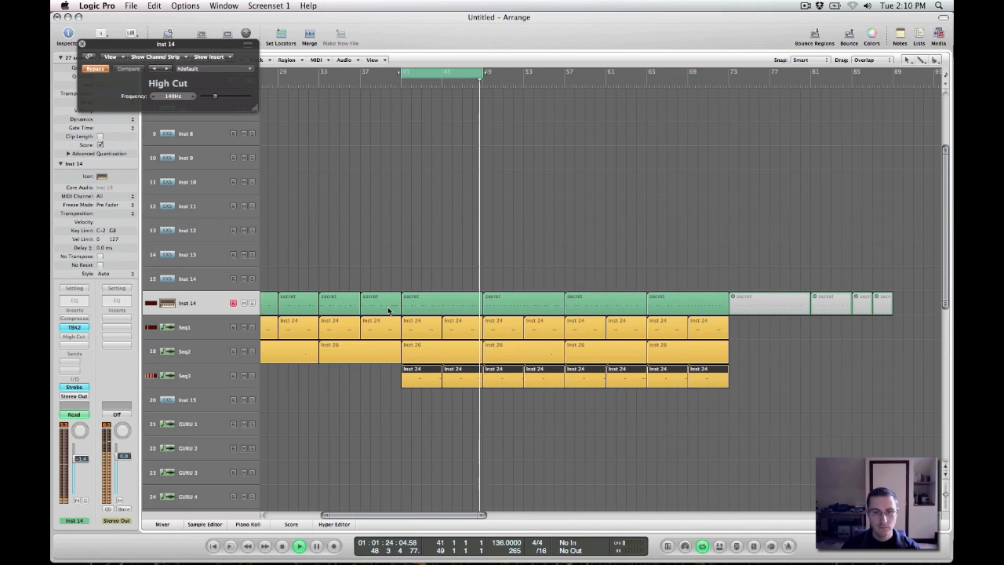
key(space)
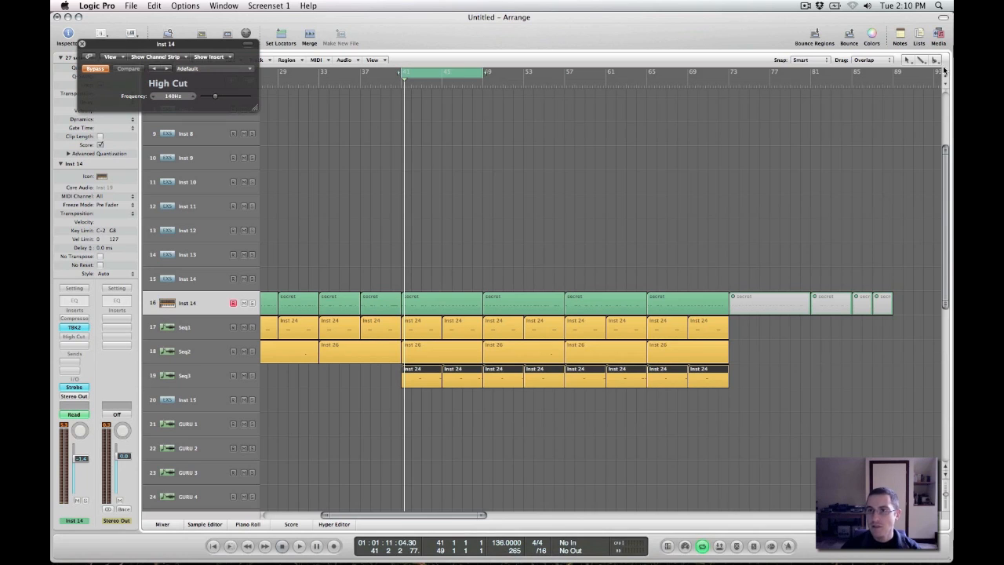
Open the 7 Skies - Sushi FINALfix project in the browser and import its Kick track's content and plug-ins
click(939, 33)
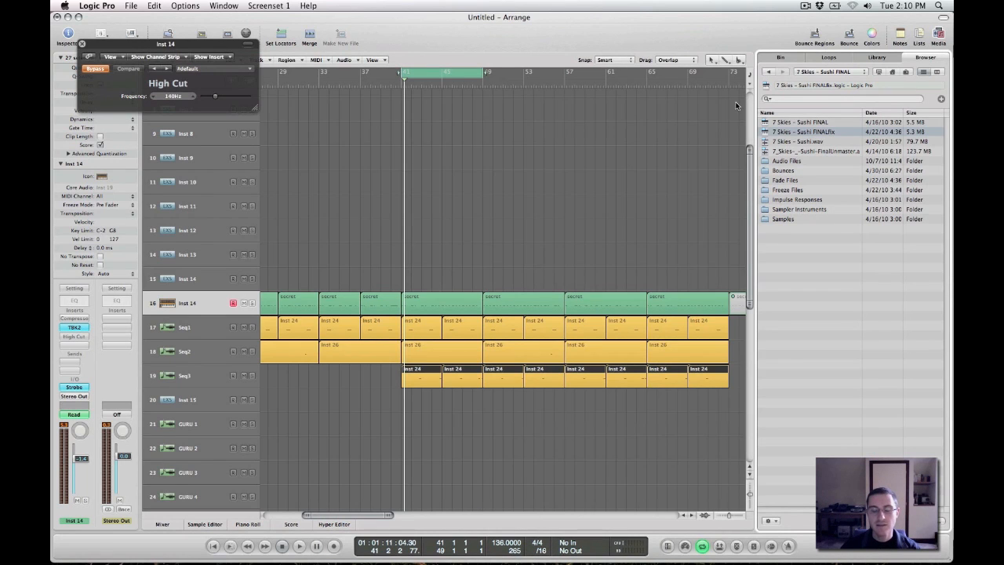
double_click(810, 133)
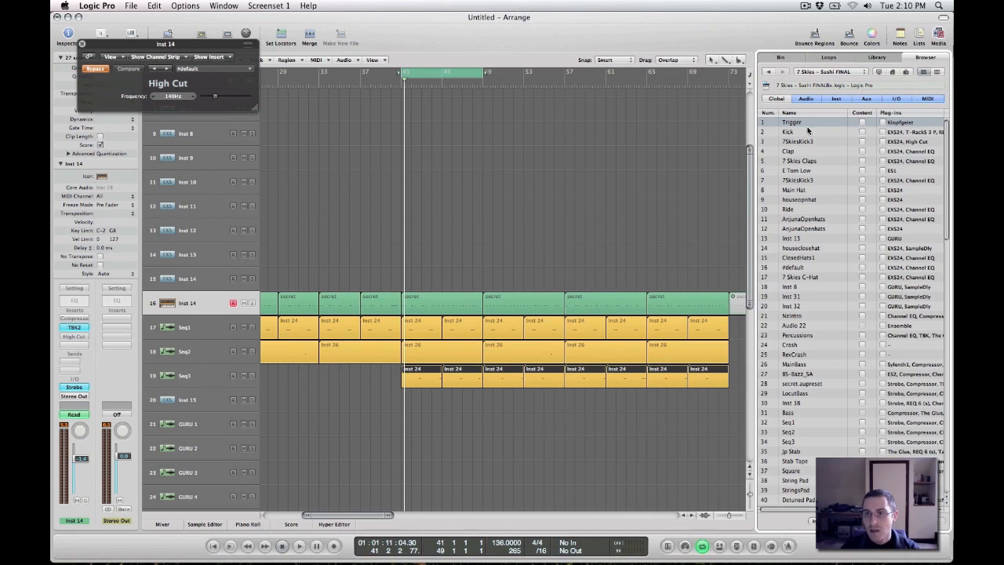
click(793, 142)
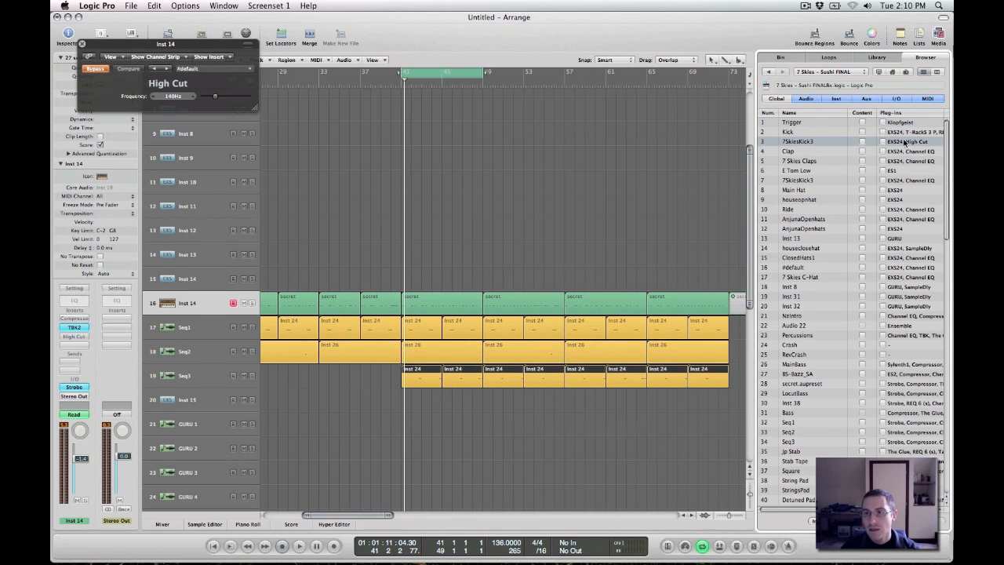
scroll(831, 141, right, 2)
click(847, 133)
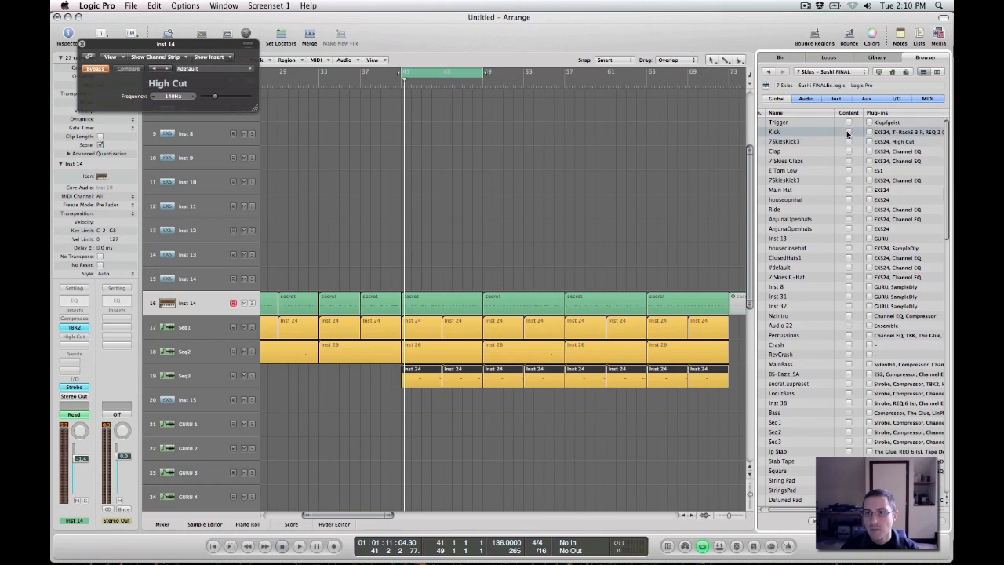
click(935, 521)
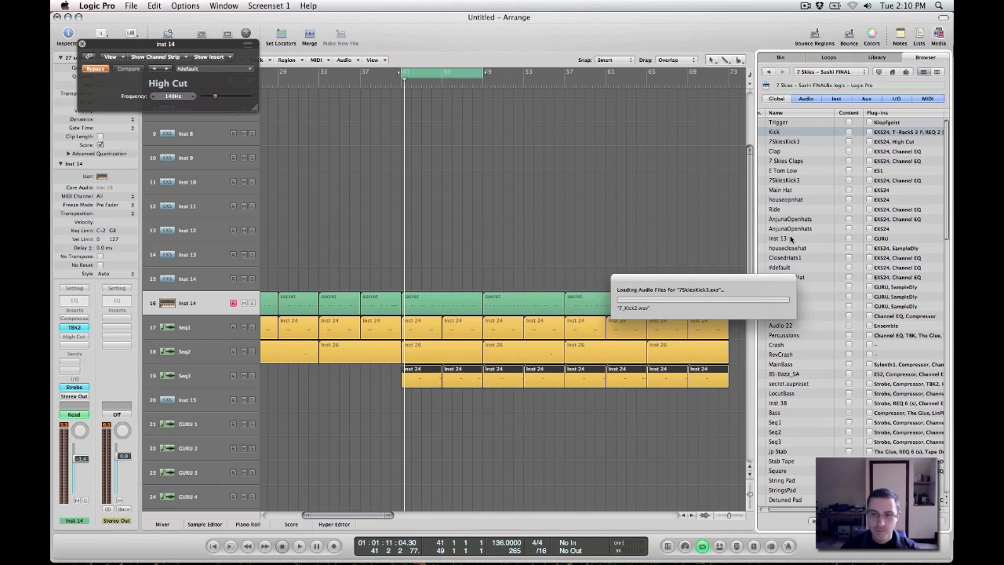
Look over the imported Kick track and play the cycle from bar 41 with the bass and sequence tracks
click(600, 165)
scroll(606, 156, up, 5)
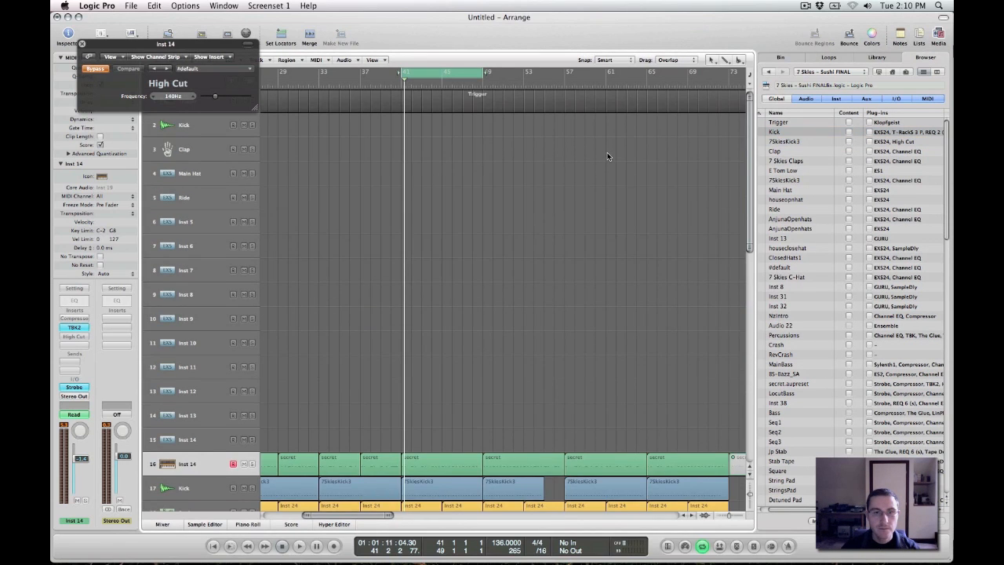
scroll(607, 153, down, 8)
scroll(607, 152, up, 3)
key(space)
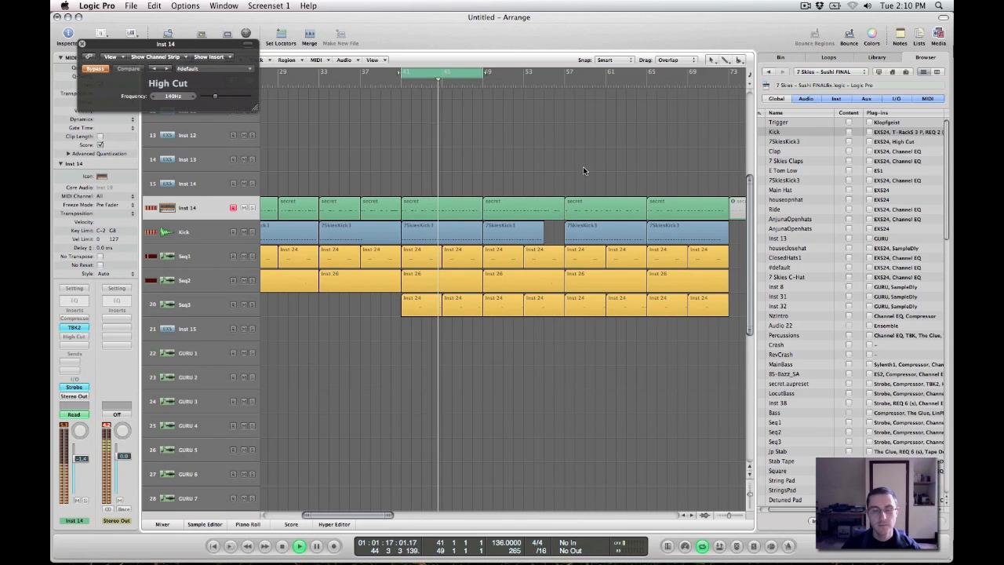
key(space)
Hide the browser, move the Kick track above Inst 14 and delete the Inst 14 region from bar 41 to bar 49
click(938, 34)
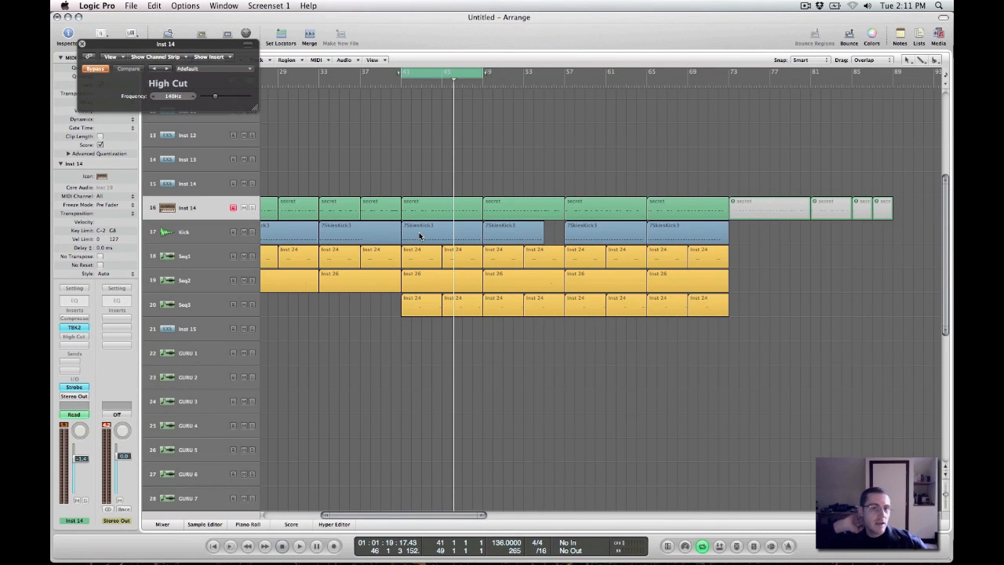
drag(195, 234, 205, 208)
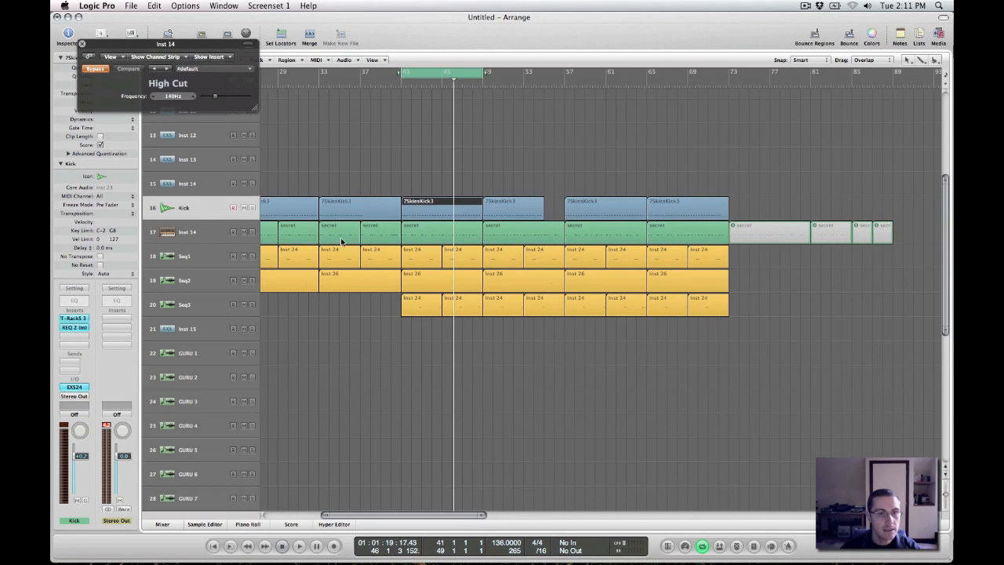
click(431, 234)
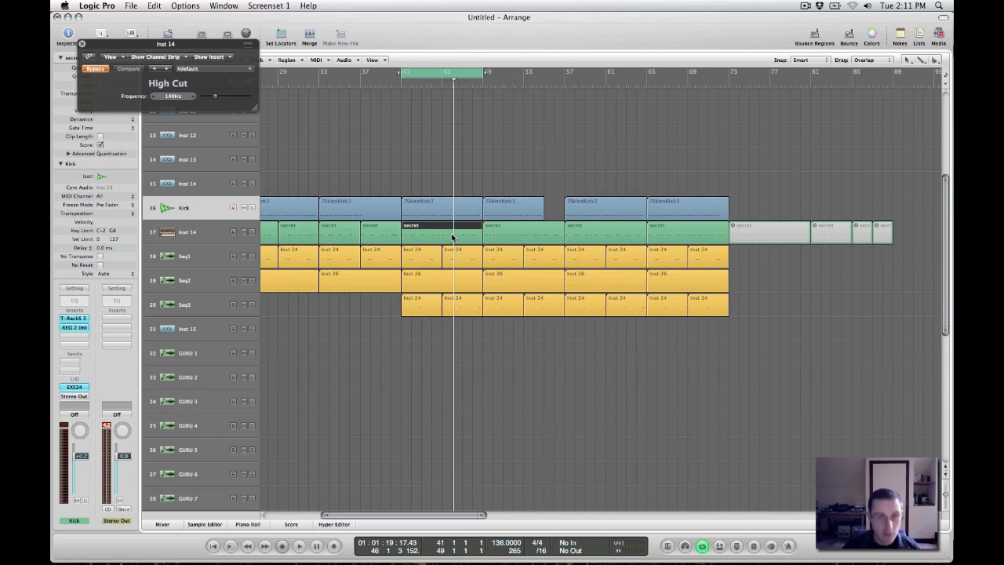
key(Delete)
Select the Inst 14, Seq1, Seq2 and Seq3 tracks in turn to try out their imported sounds
click(182, 227)
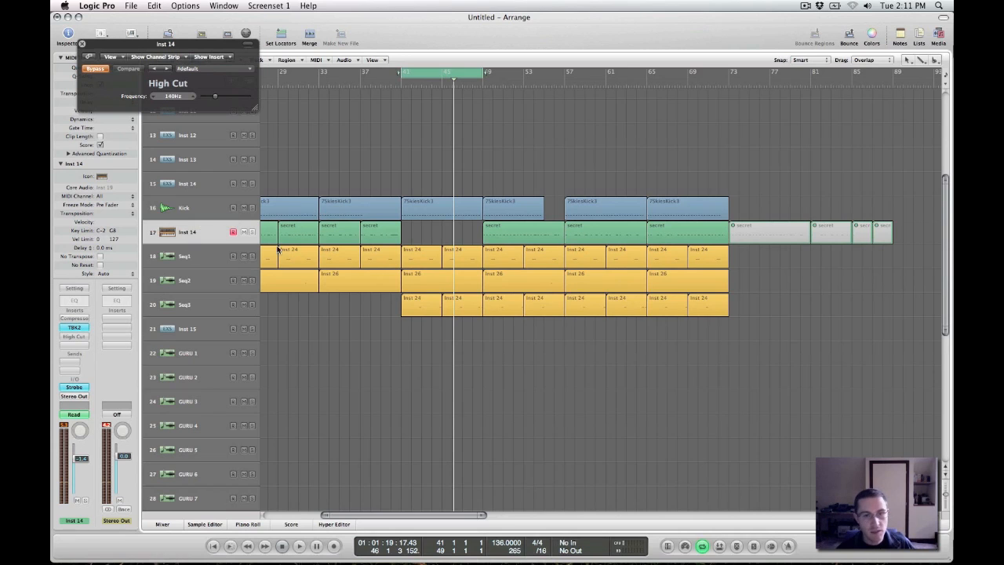
click(173, 255)
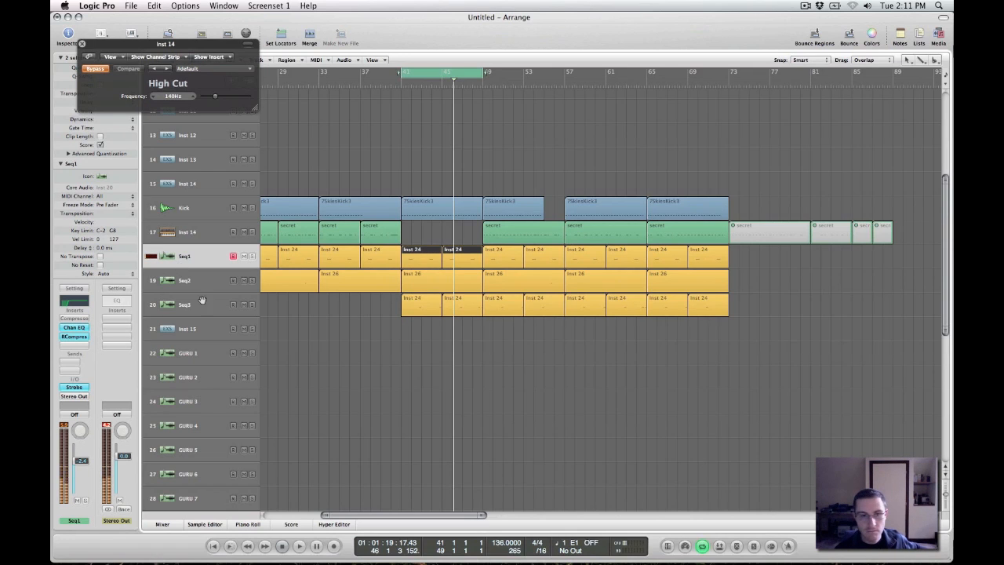
click(196, 281)
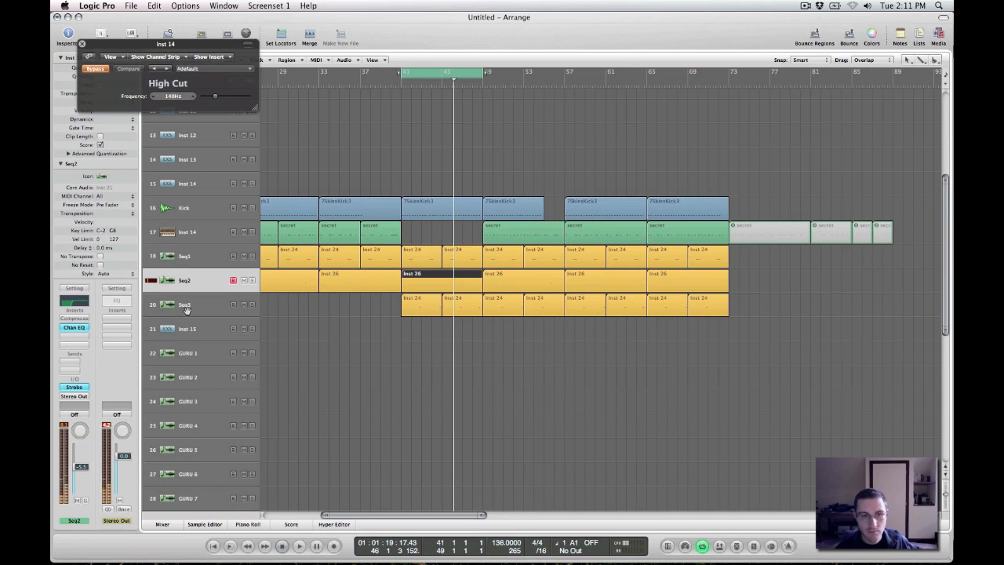
click(185, 305)
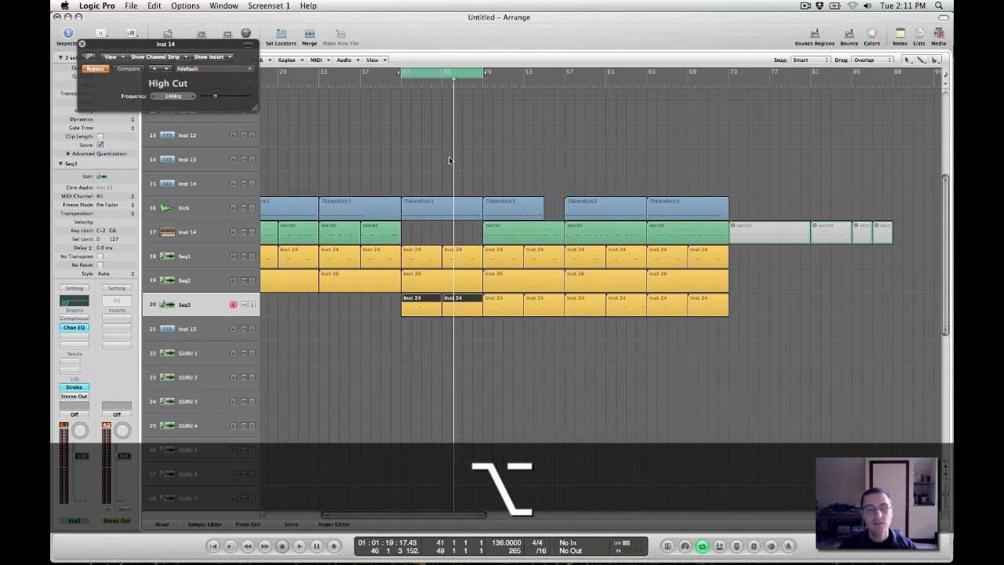
scroll(450, 160, right, 3)
scroll(450, 160, down, 4)
scroll(450, 161, up, 4)
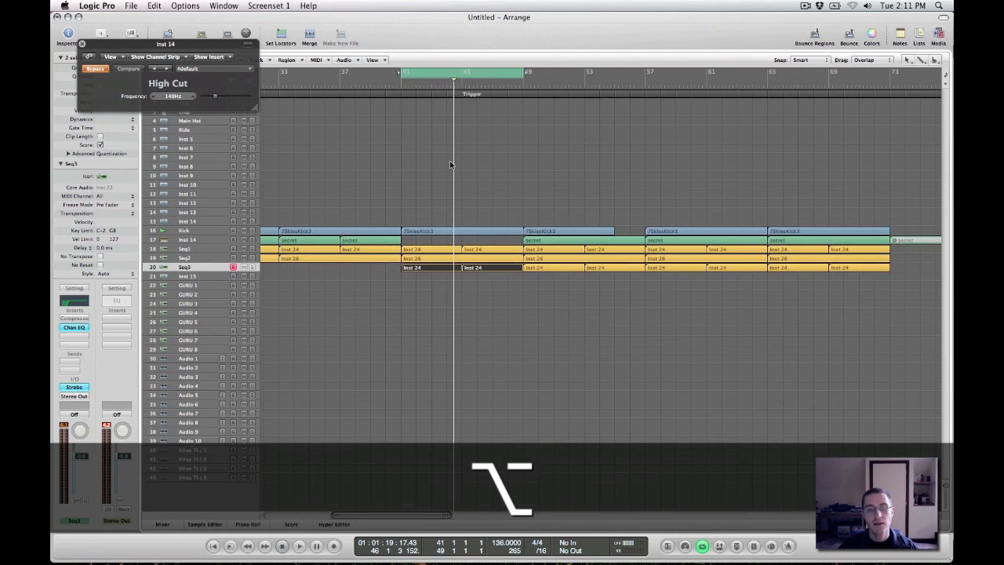
scroll(451, 164, down, 3)
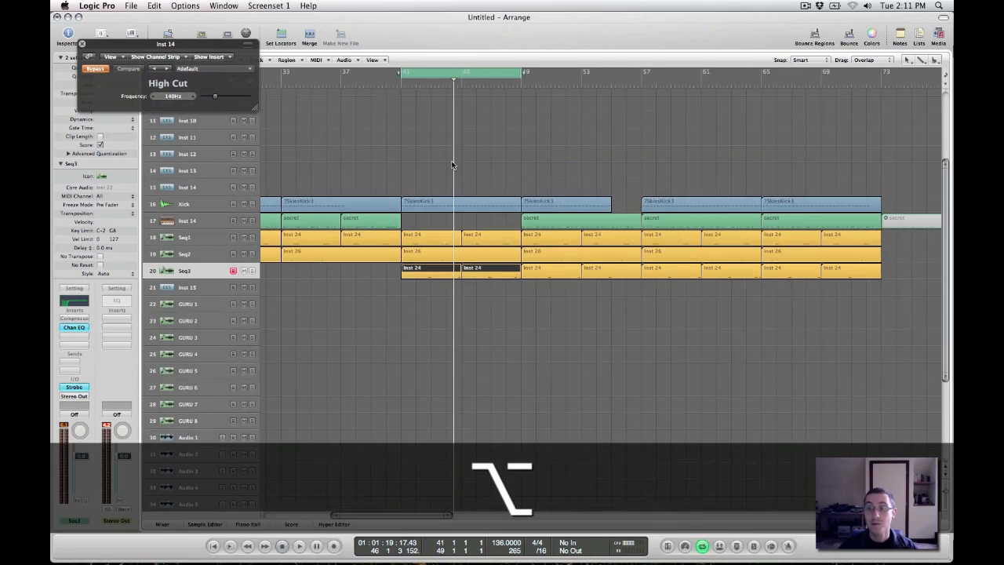
scroll(456, 161, left, 2)
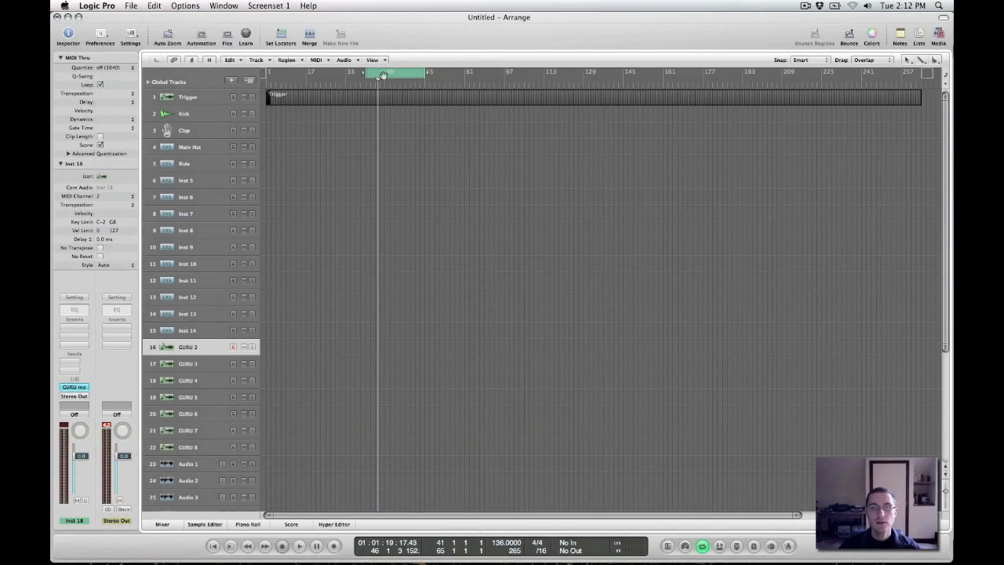
Set the cycle range from bar 9 to bar 13 near the start of the template arrangement
scroll(431, 134, up, 4)
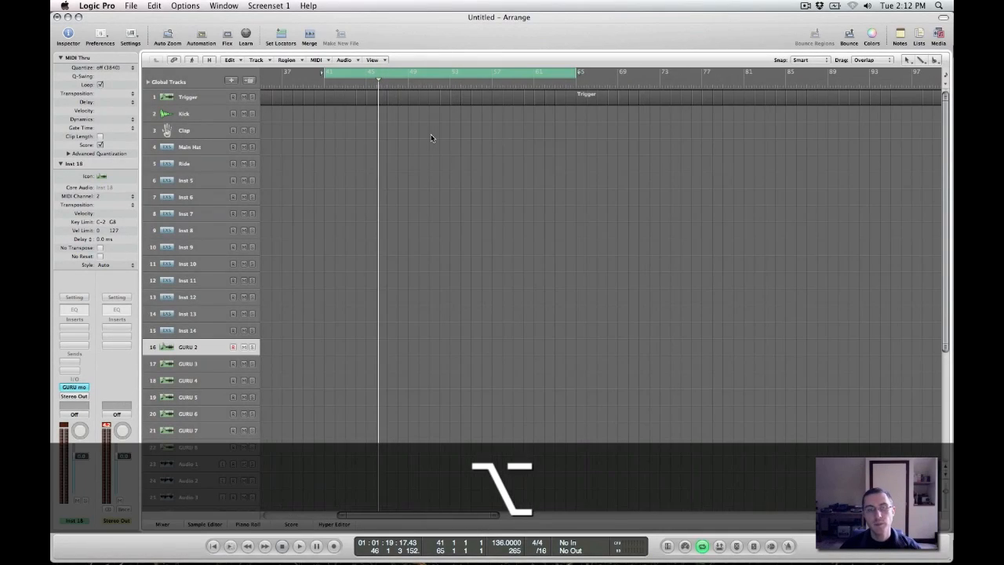
scroll(440, 113, left, 2)
scroll(440, 112, left, 3)
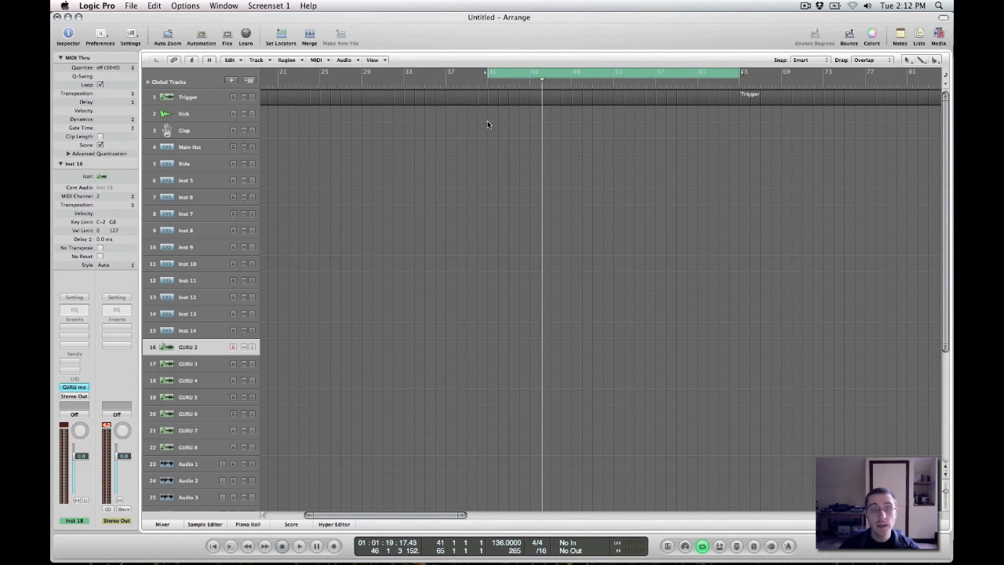
scroll(481, 129, left, 5)
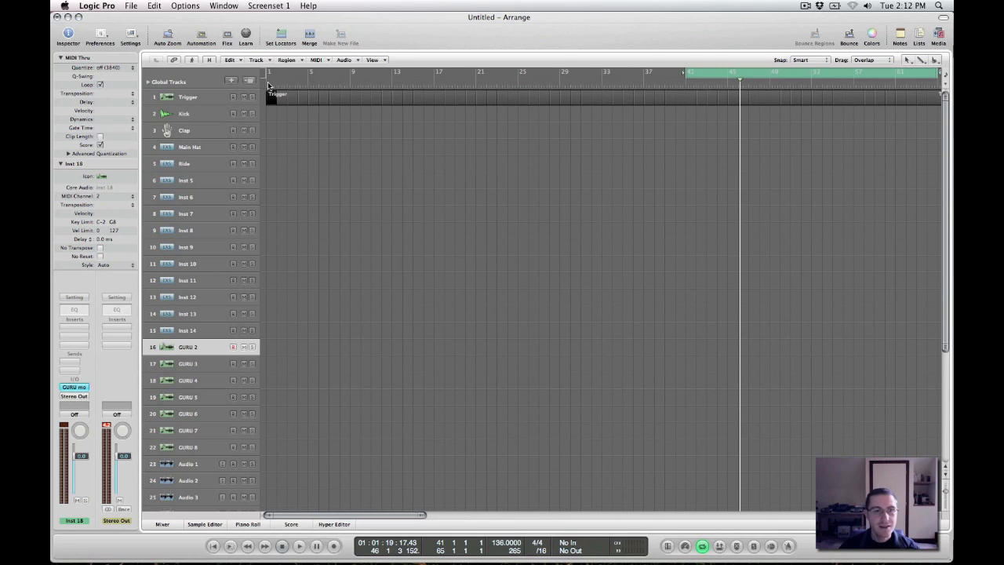
drag(351, 76, 393, 76)
Extend the end of the cycle range to bar 14 and switch cycle mode off and on again
key(alt)
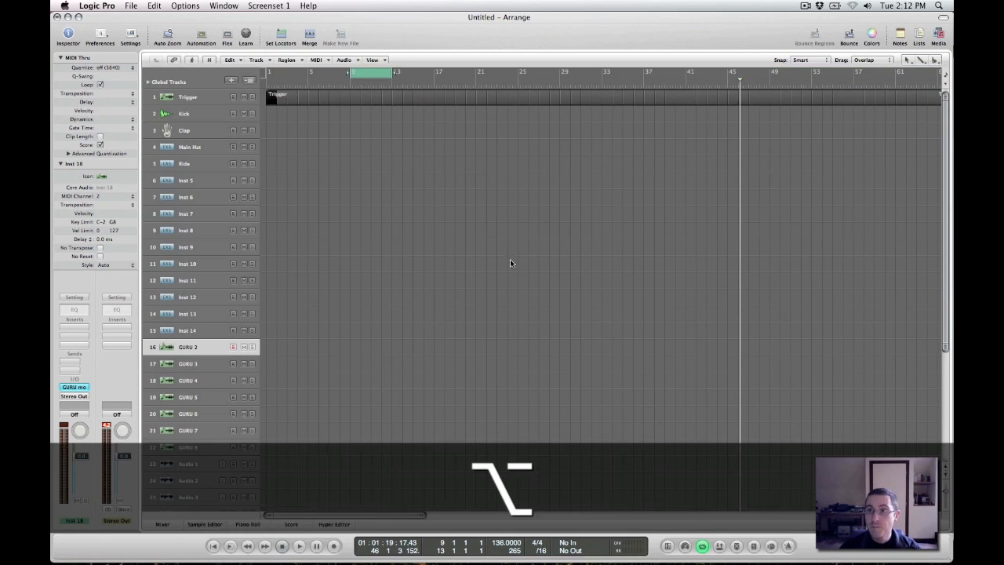
scroll(510, 263, up, 5)
scroll(456, 249, up, 4)
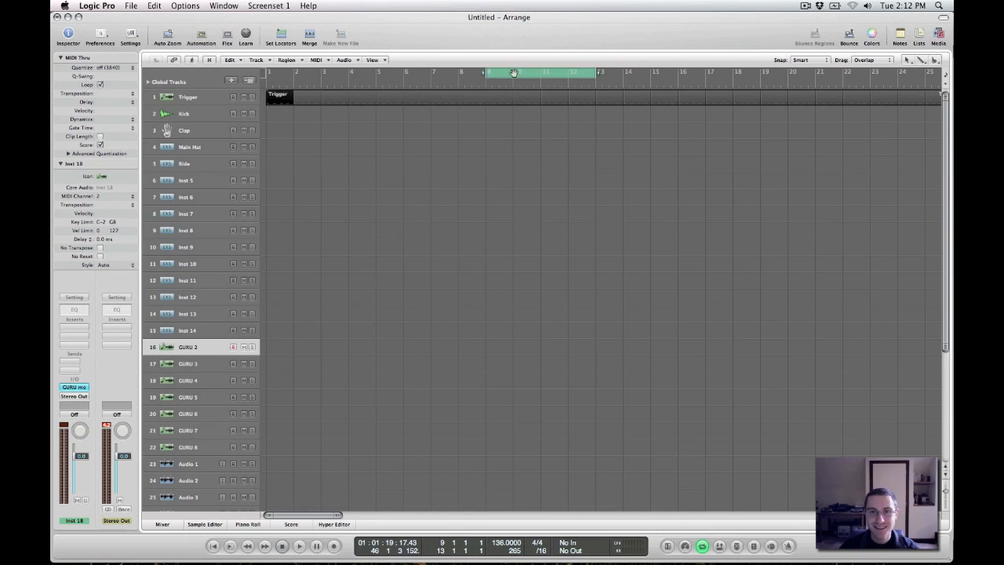
drag(593, 73, 625, 73)
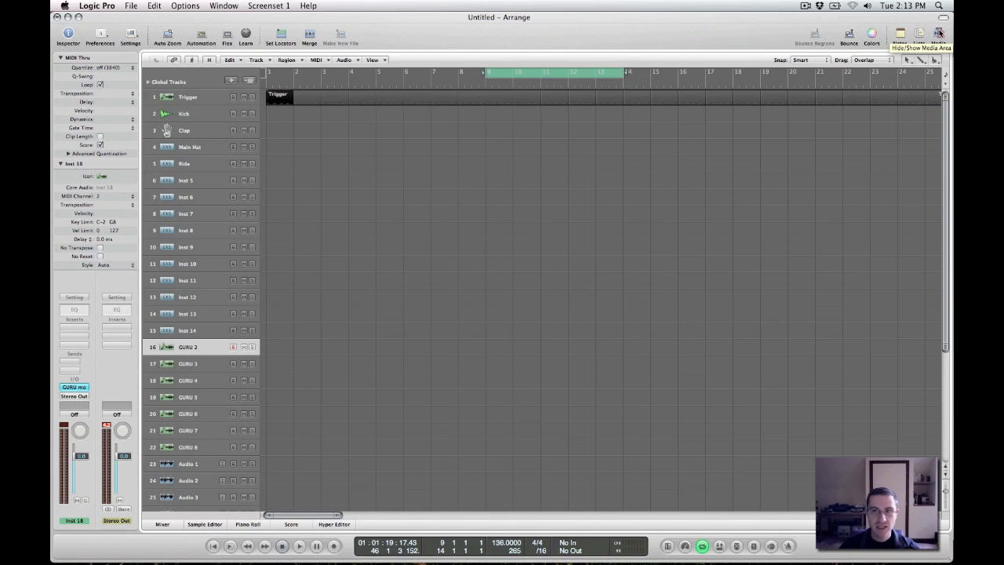
click(584, 76)
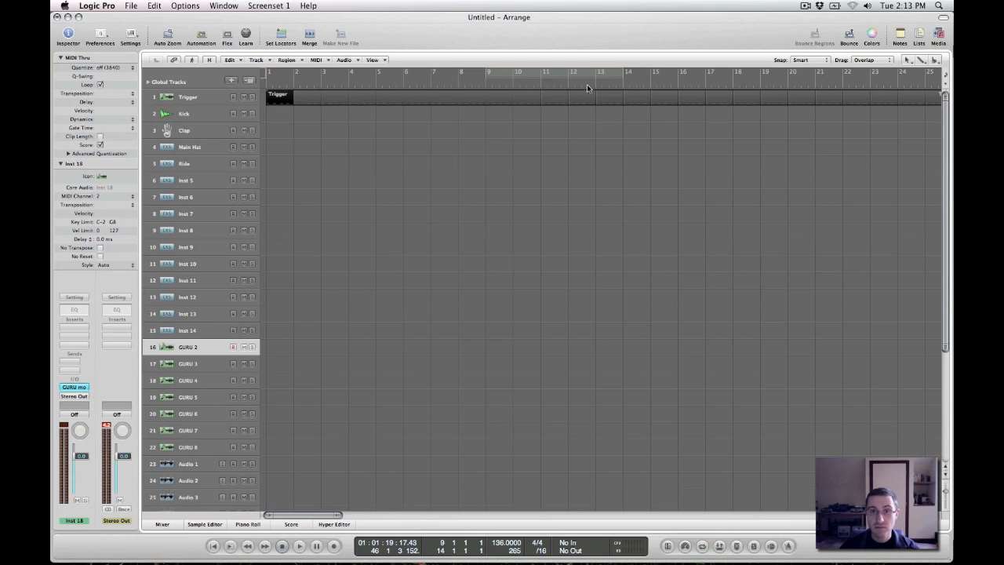
click(498, 77)
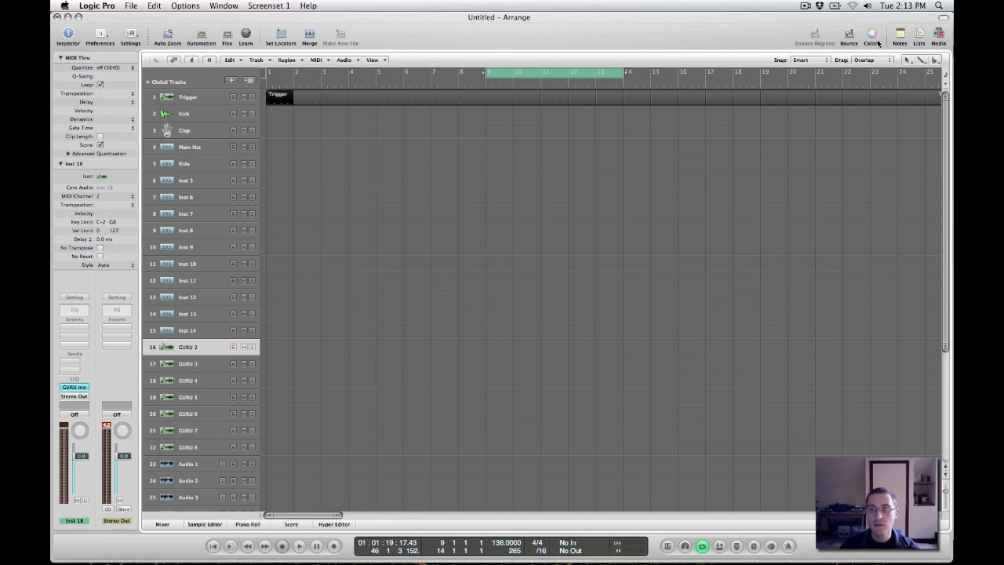
Reopen the 7 Skies - Sushi FINALfix project in the browser and import its Kick track into the emptied template
click(939, 33)
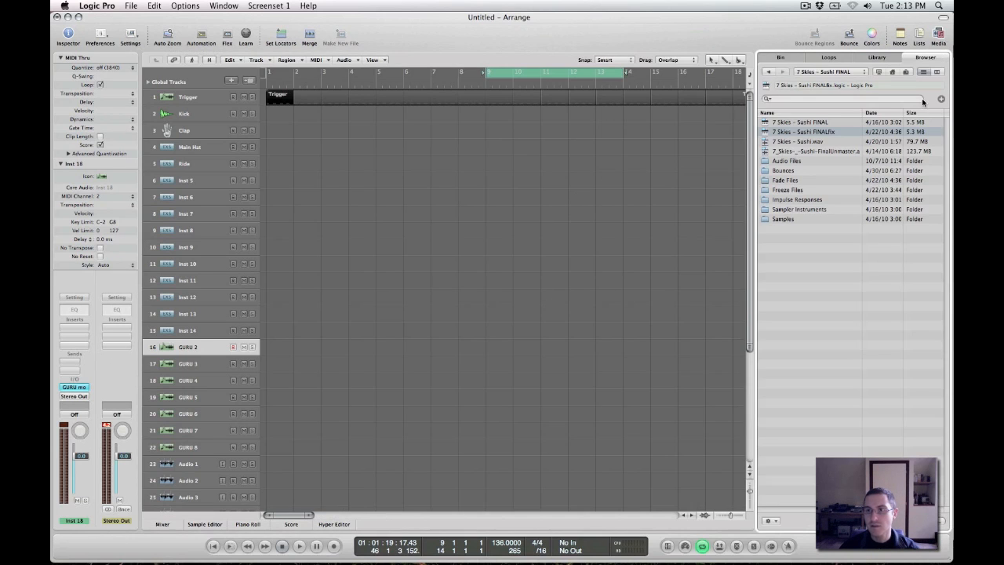
double_click(798, 134)
click(793, 134)
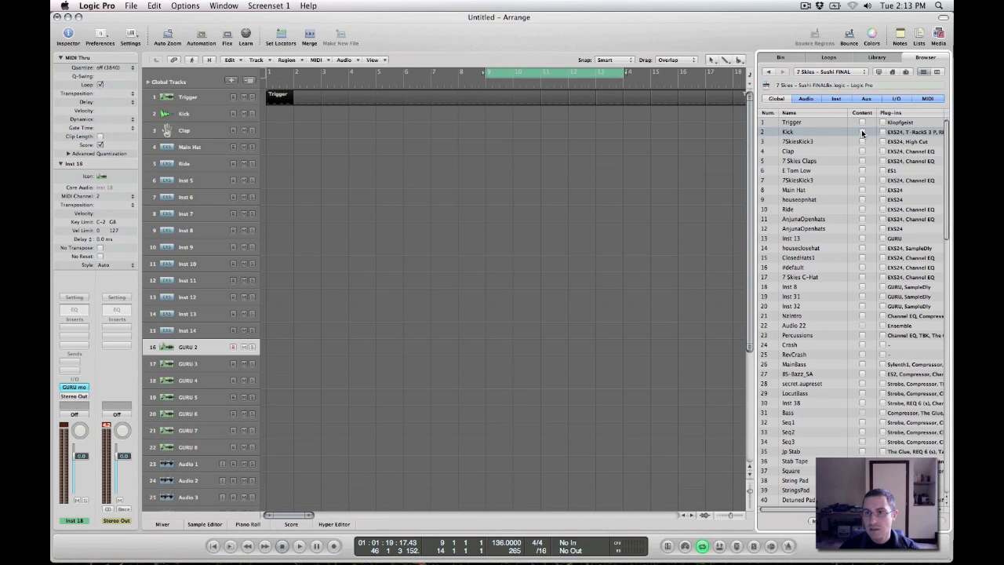
click(813, 141)
click(793, 132)
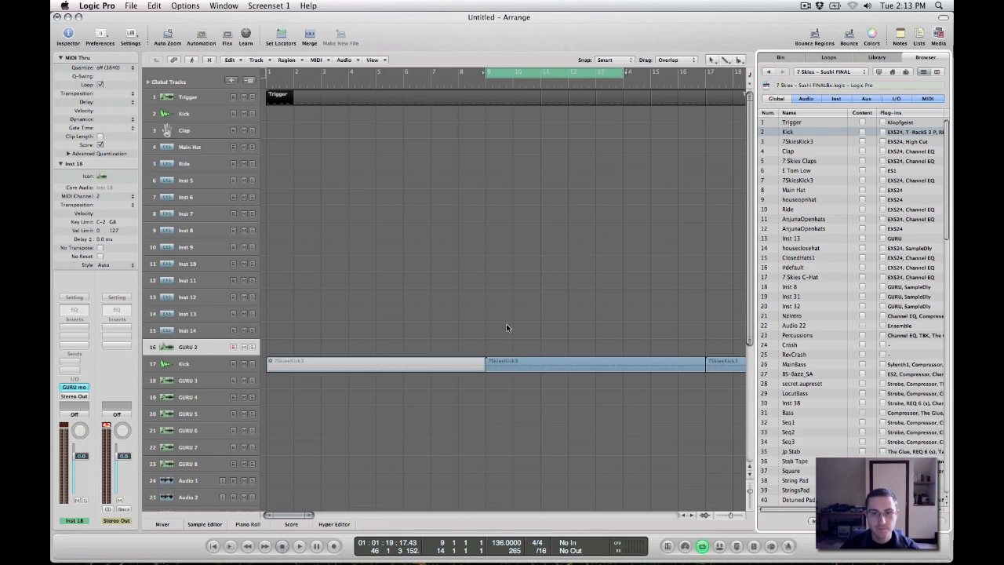
Hide the browser and reduce the imported Kick content to a single one-bar region at bar 9, deleting the other regions
key(Delete)
click(938, 35)
drag(733, 334, 852, 386)
key(Delete)
double_click(594, 370)
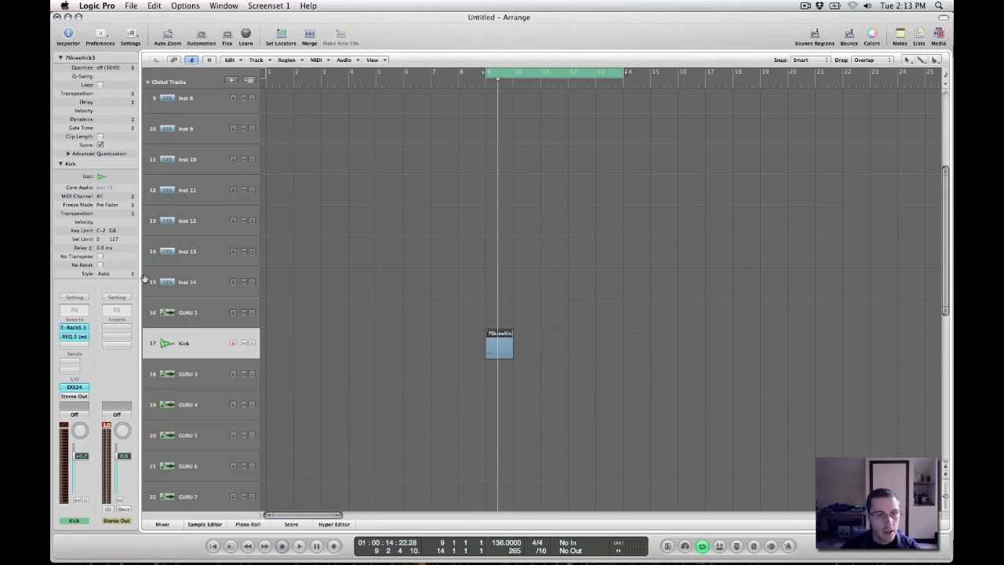
alt+click(69, 347)
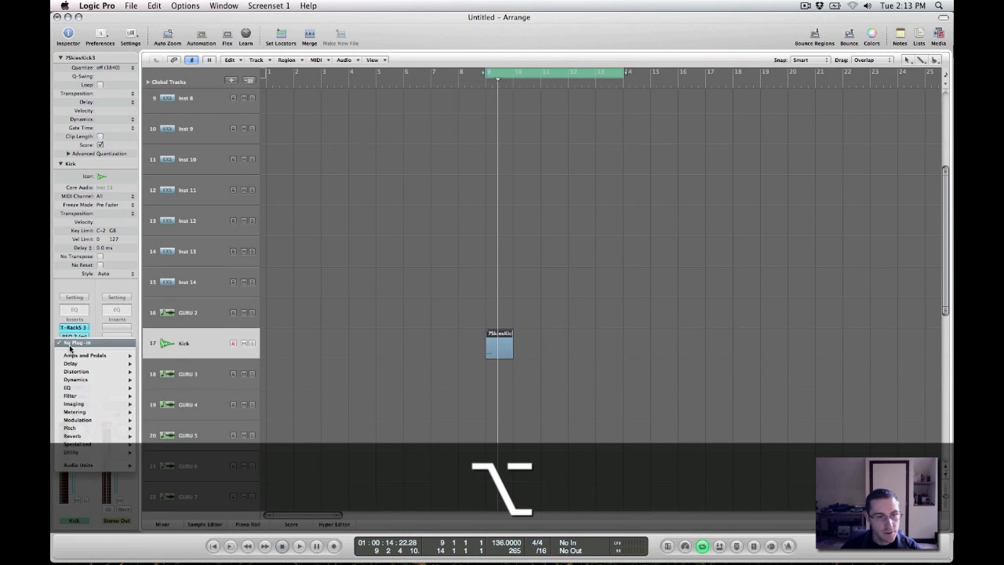
mouse_move(98, 389)
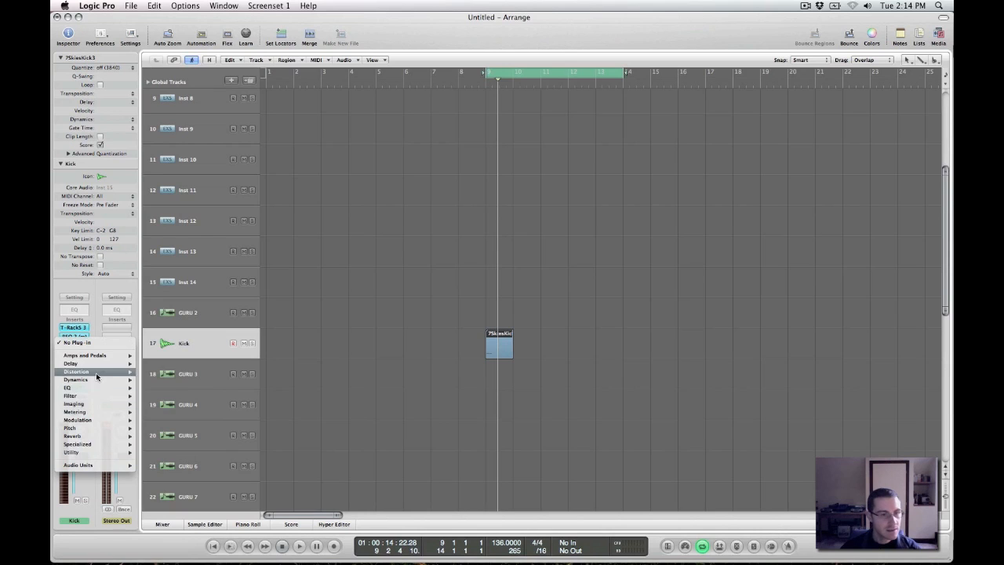
mouse_move(87, 464)
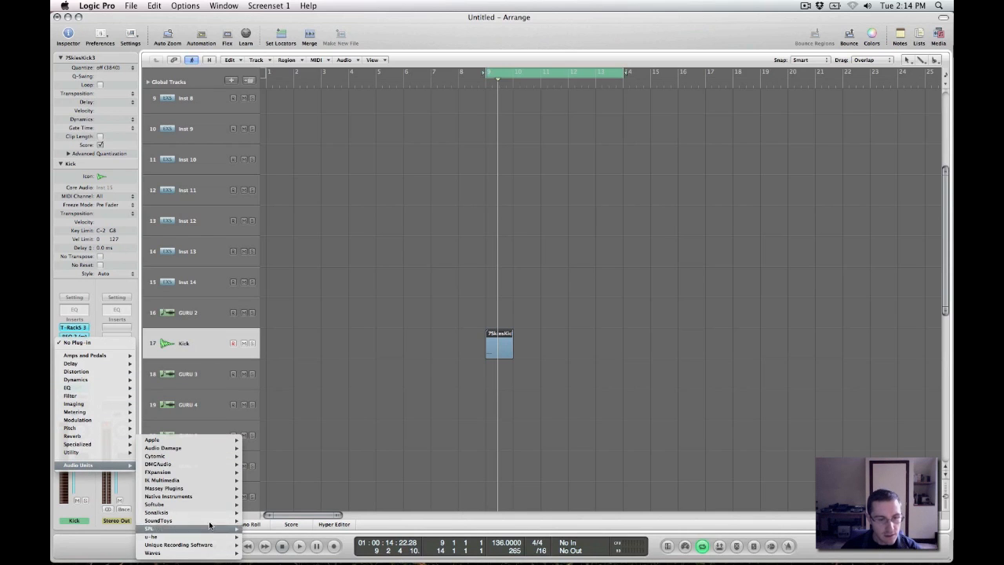
mouse_move(205, 463)
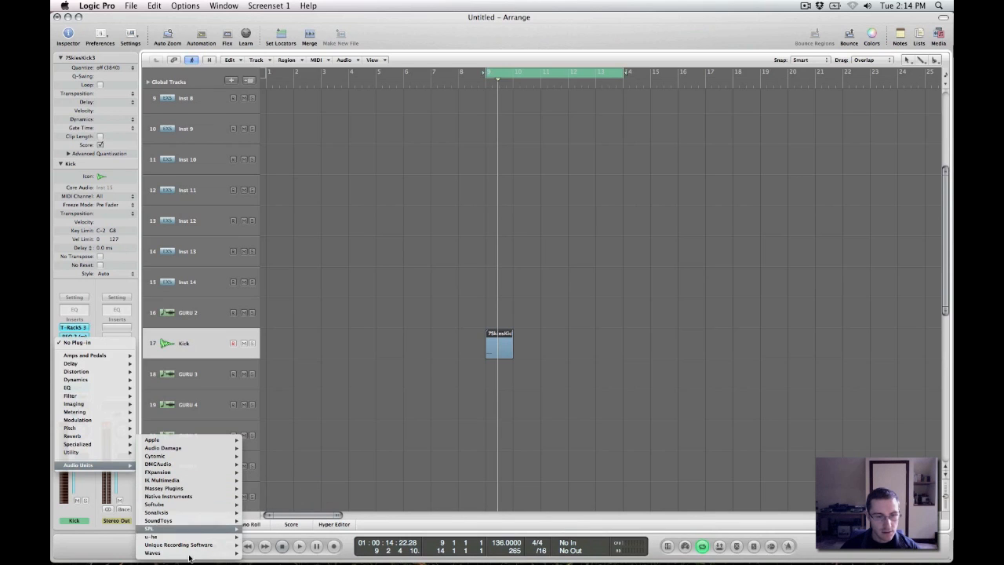
mouse_move(201, 446)
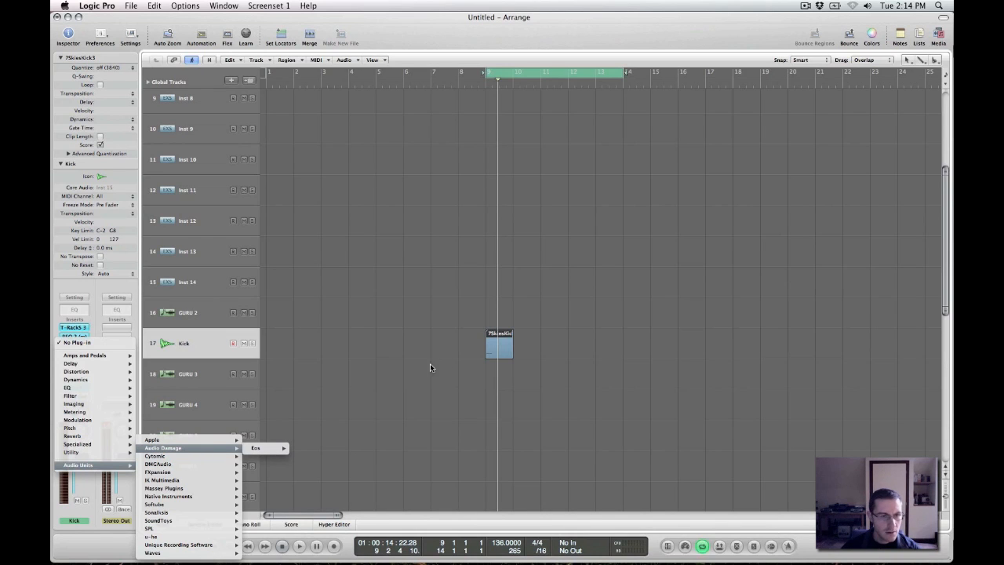
click(342, 327)
click(81, 346)
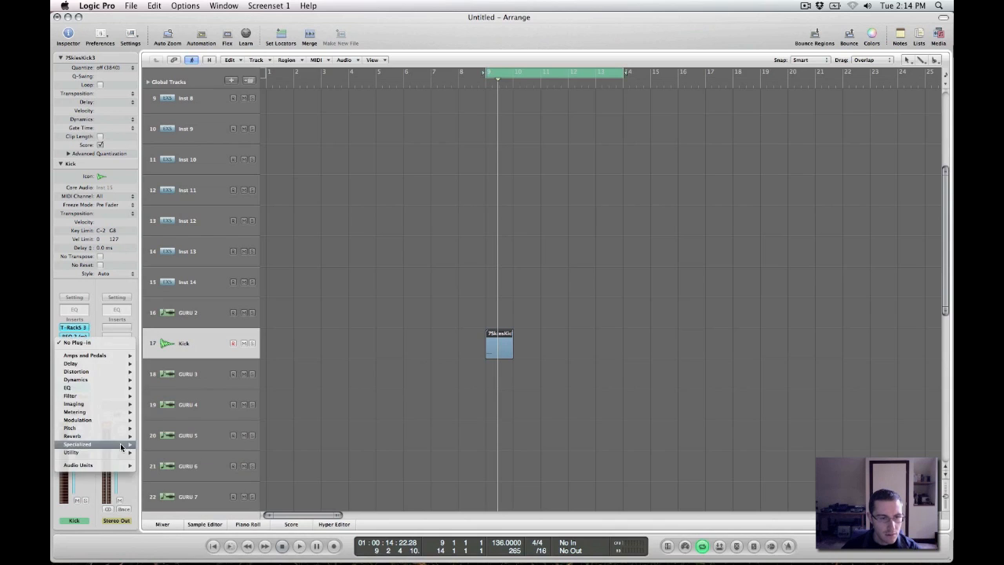
click(382, 385)
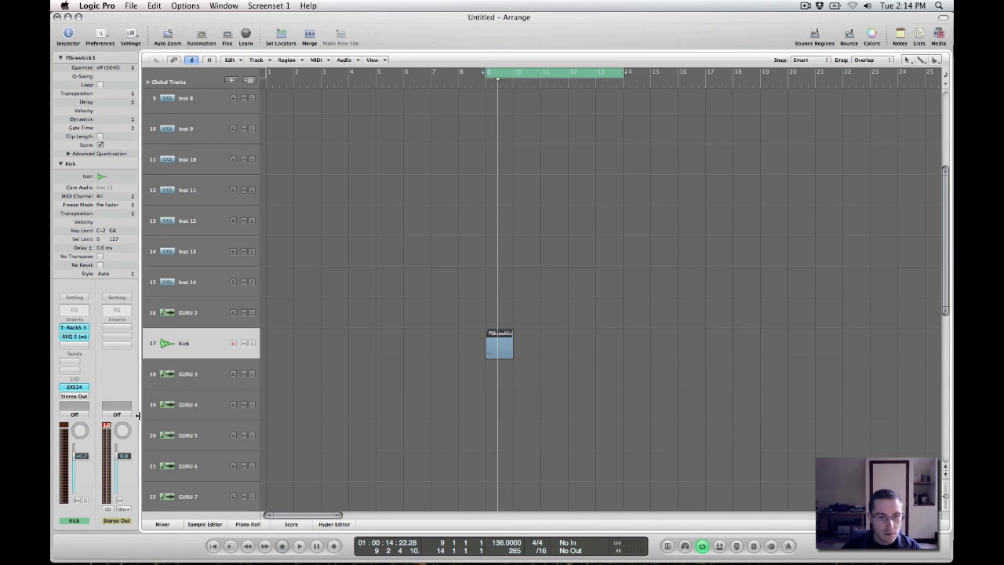
Reinsert the EXS24 sampler as the Kick channel's instrument and close its window
click(73, 387)
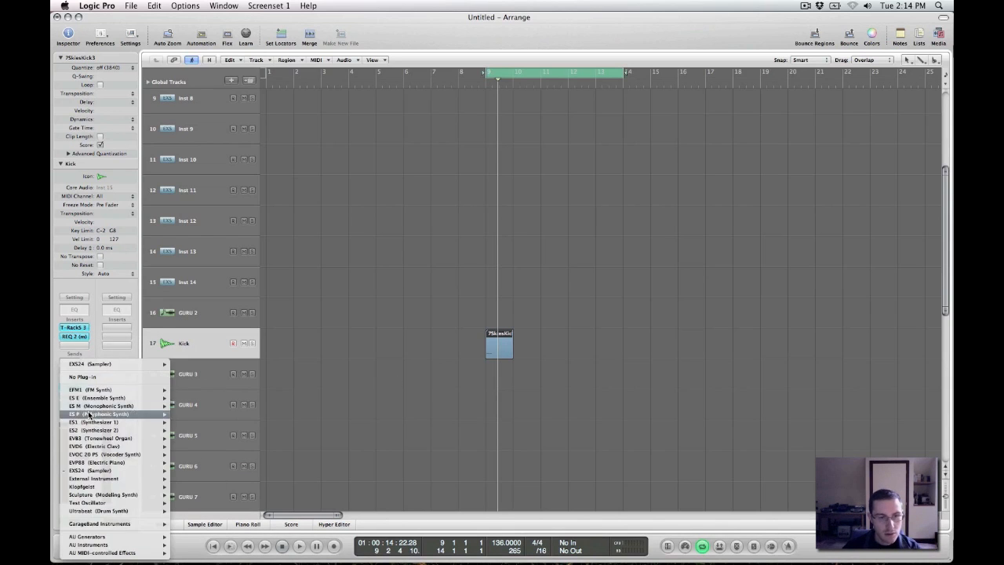
mouse_move(135, 473)
click(224, 477)
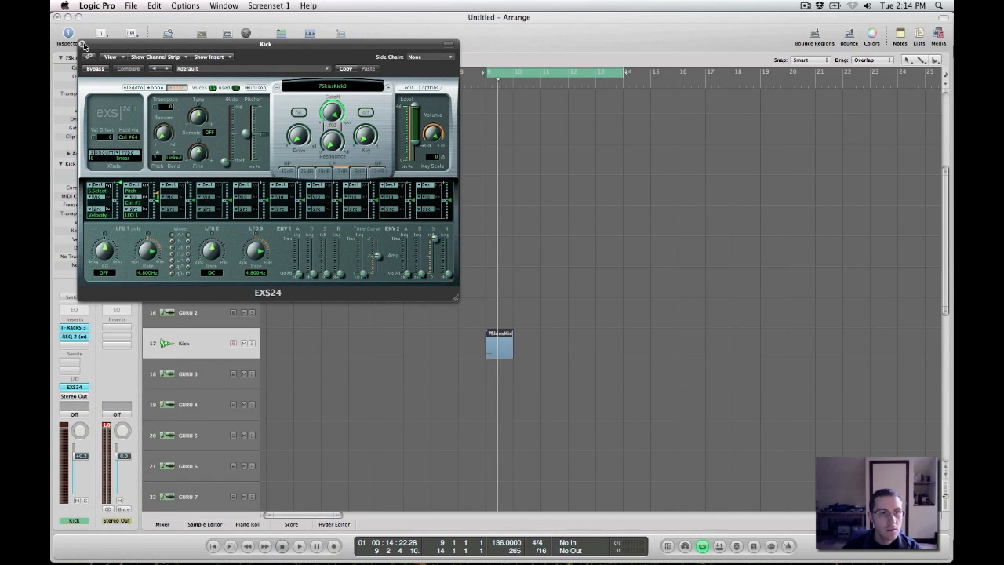
click(83, 45)
Remove the T-RackS 3 and REQ 2 plug-ins from the Kick channel's inserts
click(85, 327)
click(105, 341)
click(71, 338)
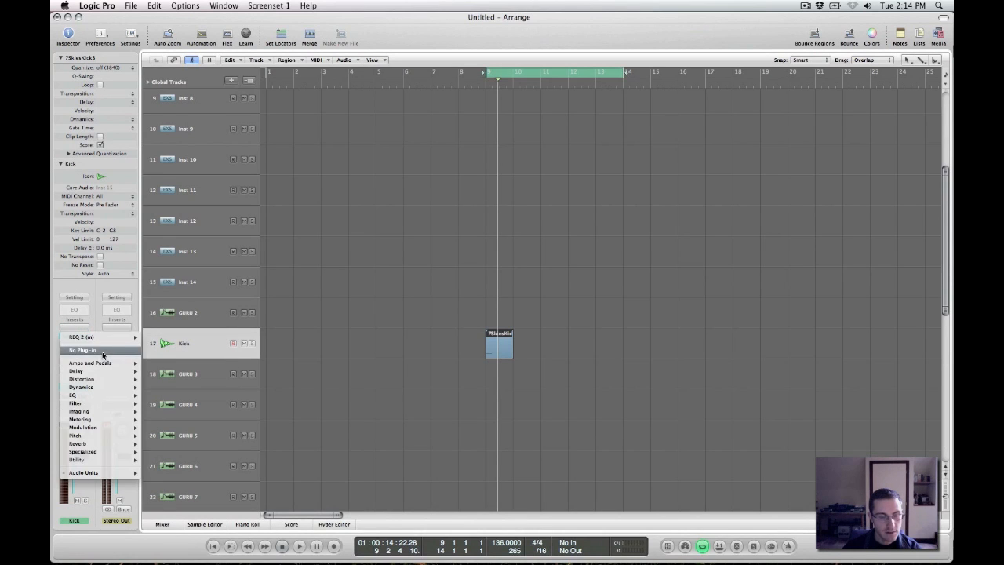
click(99, 350)
Insert the stereo ArtsAcoustic Reverb in the Kick channel's first insert slot
click(65, 330)
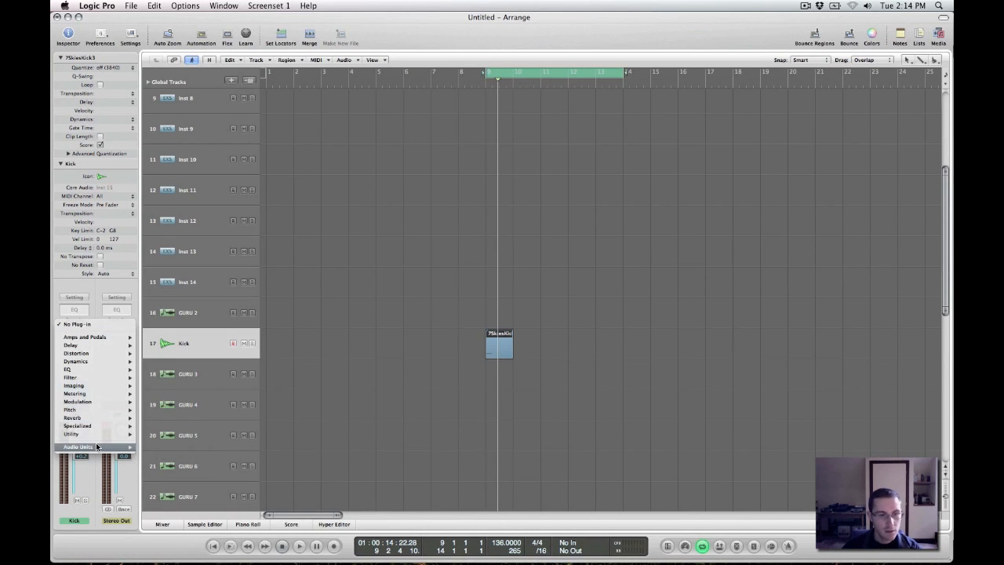
mouse_move(99, 447)
mouse_move(298, 432)
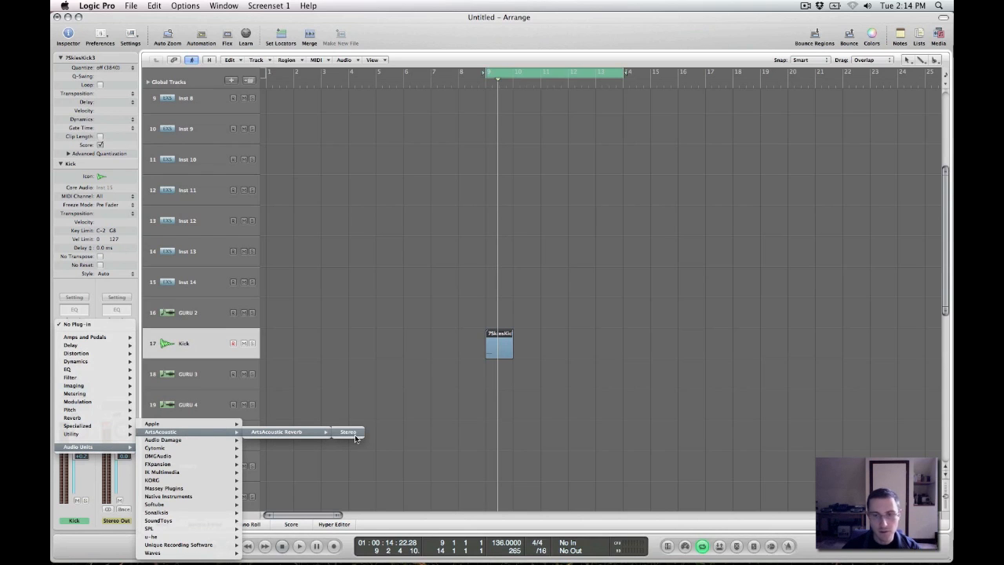
click(349, 432)
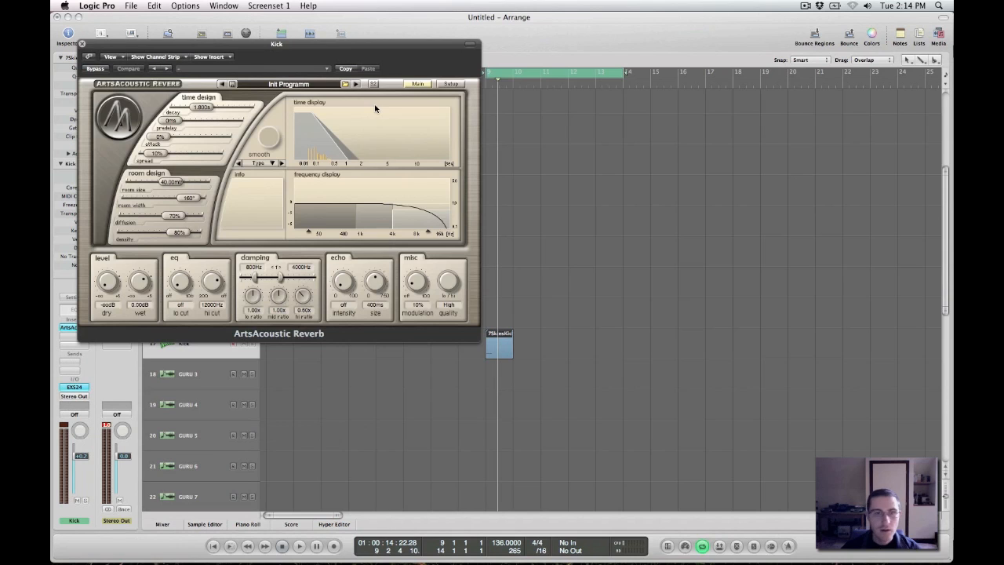
Load the factory synth pad preset "long and deep 01" in the reverb, close its window and audition the kick
double_click(271, 84)
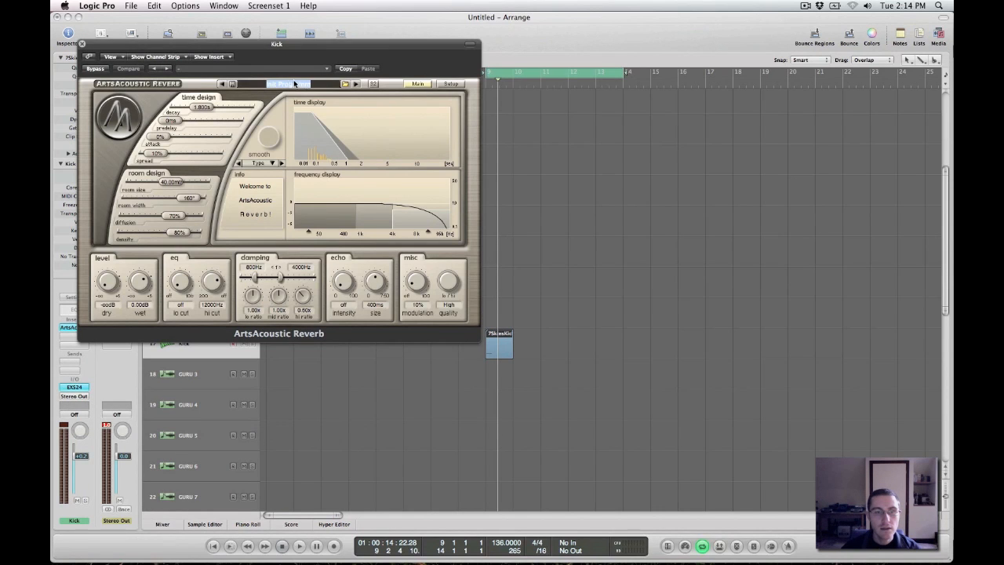
click(354, 84)
click(347, 86)
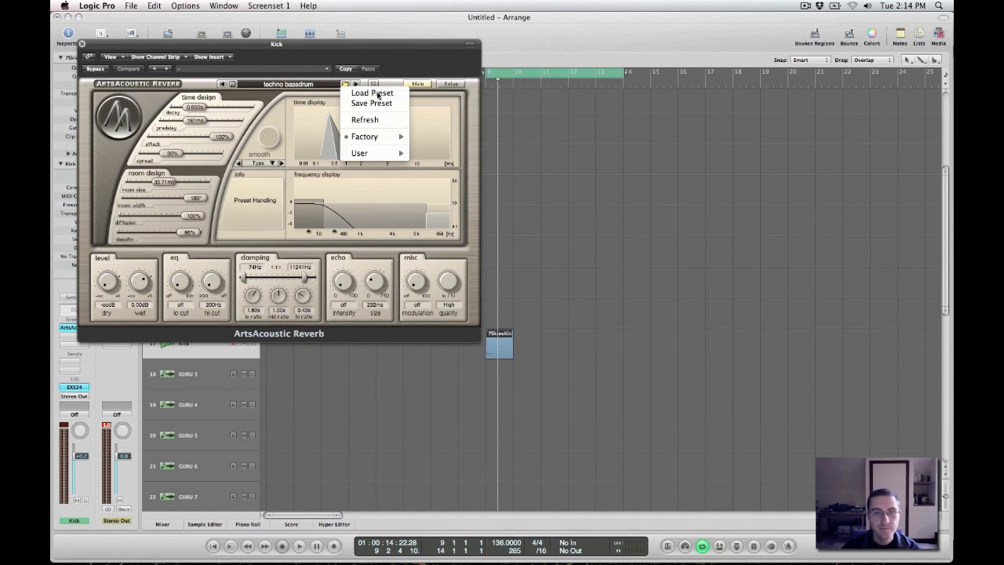
mouse_move(396, 141)
mouse_move(477, 141)
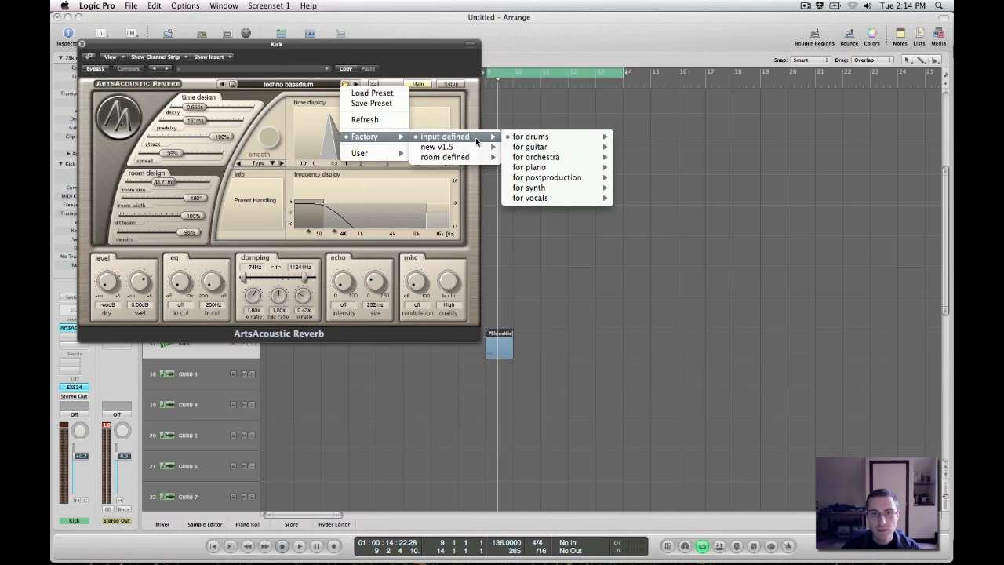
mouse_move(583, 189)
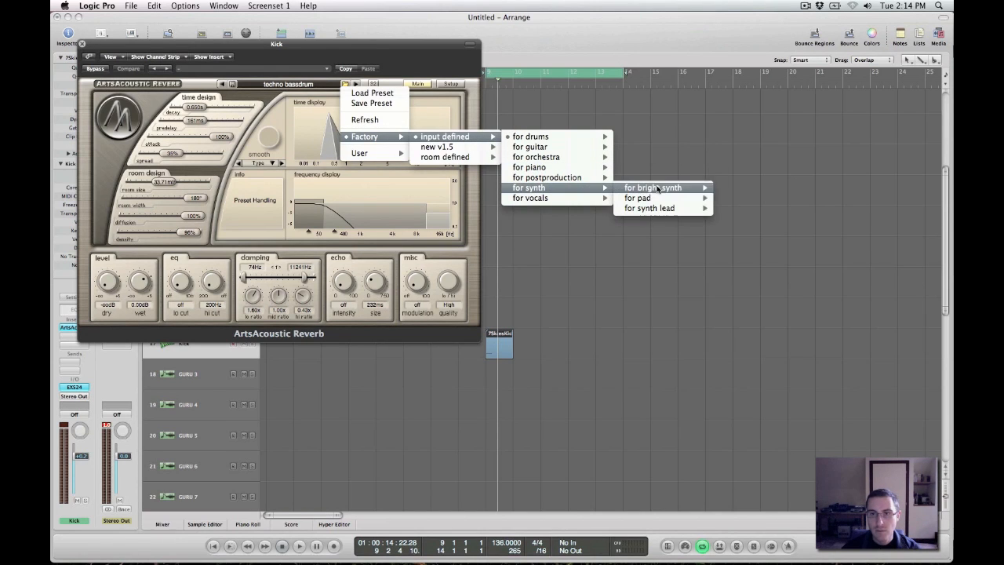
mouse_move(672, 198)
click(749, 202)
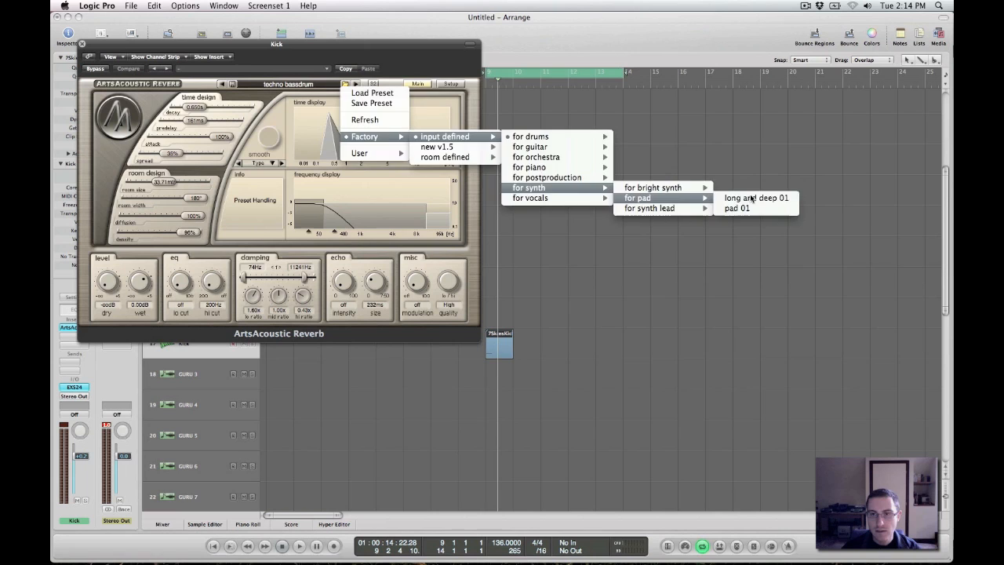
drag(90, 52, 637, 69)
click(643, 61)
key(space)
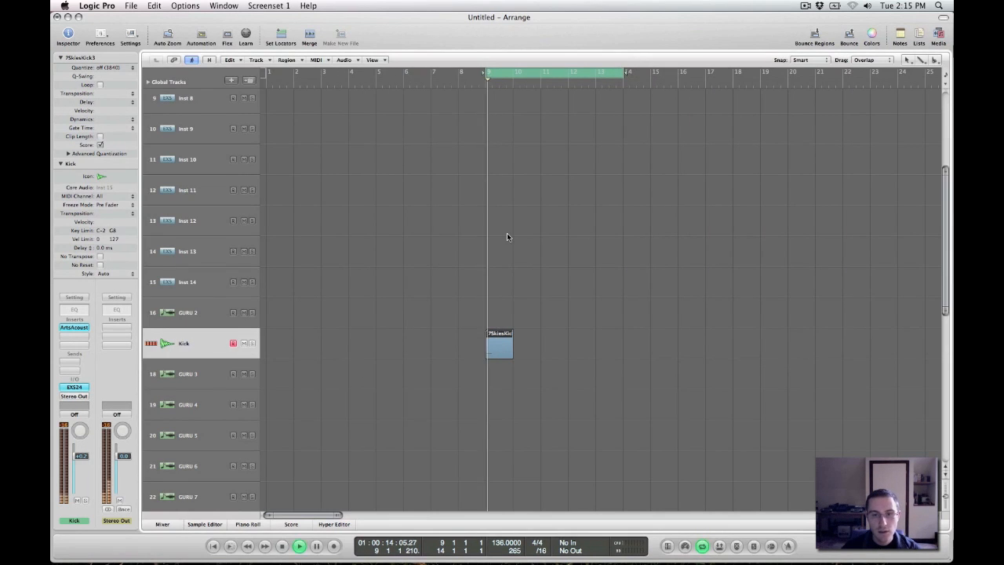
key(space)
Reopen the ArtsAcoustic Reverb and balance it against playback at about -9.7 dB dry and -5.1 dB wet
click(74, 327)
drag(778, 75, 477, 72)
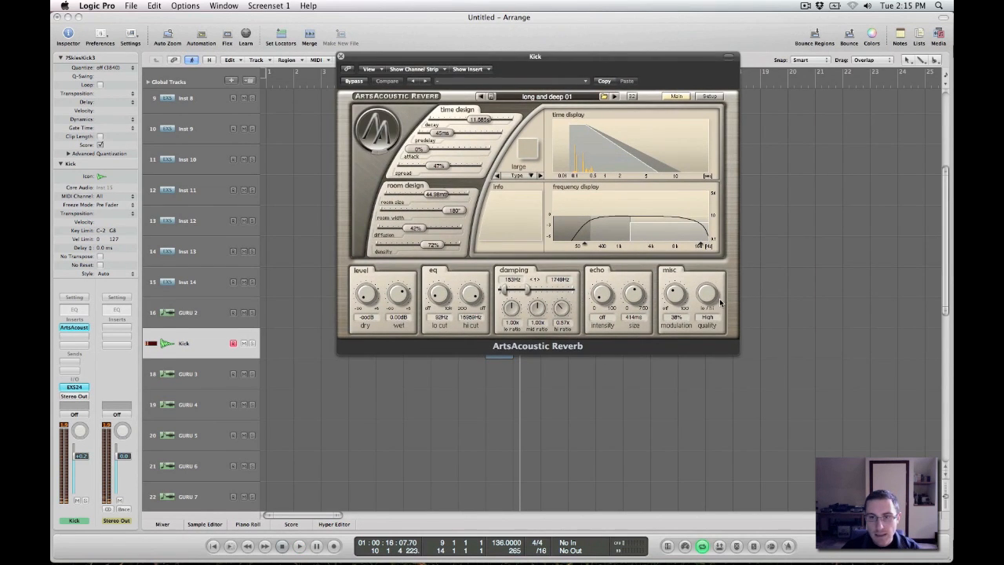
drag(394, 298, 358, 270)
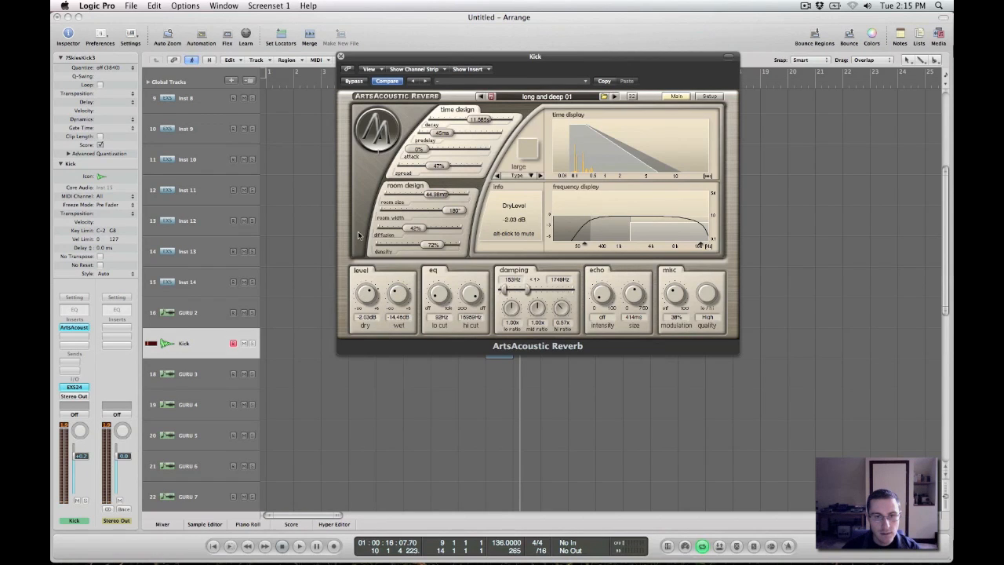
key(space)
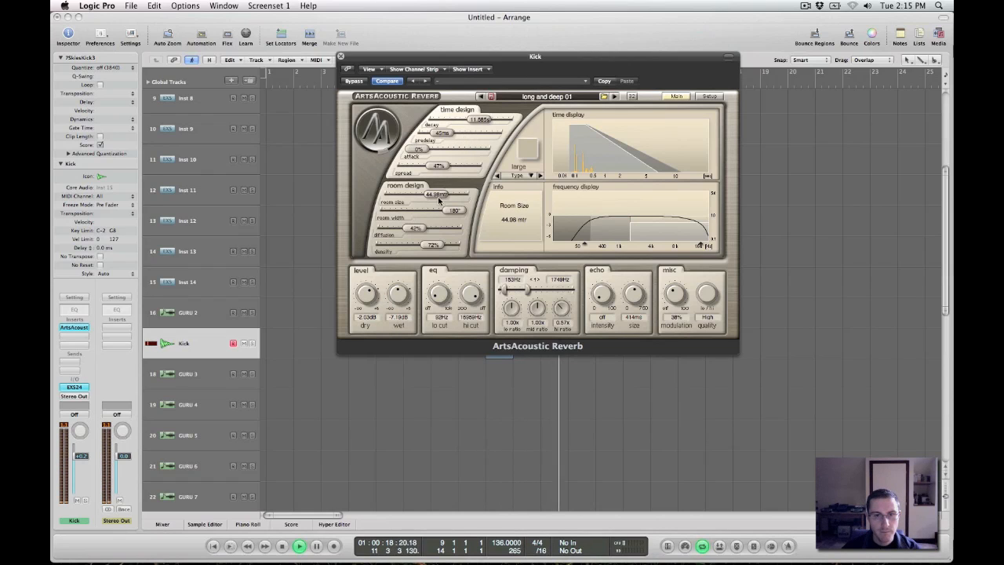
key(space)
key(space)
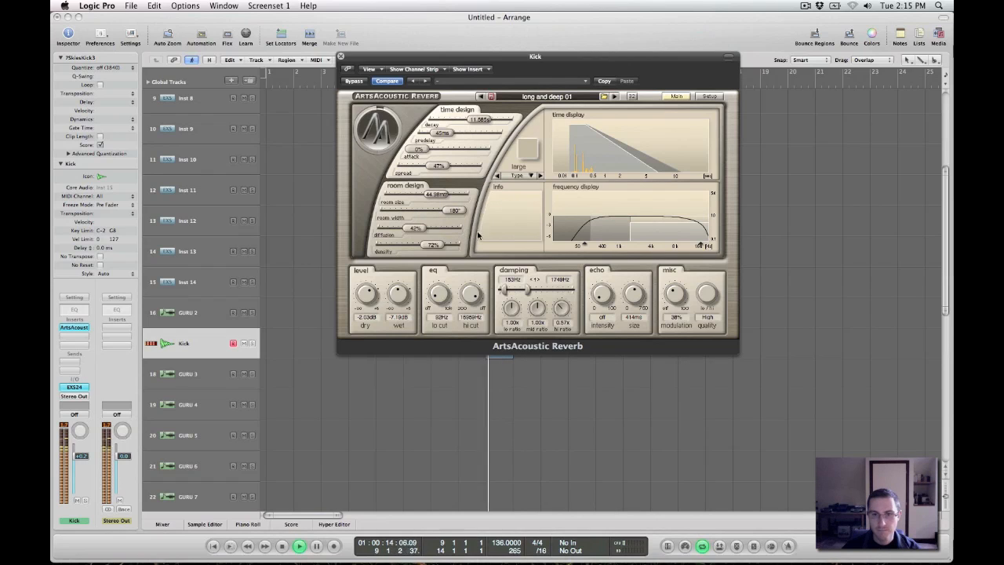
drag(399, 307, 398, 322)
drag(369, 292, 394, 271)
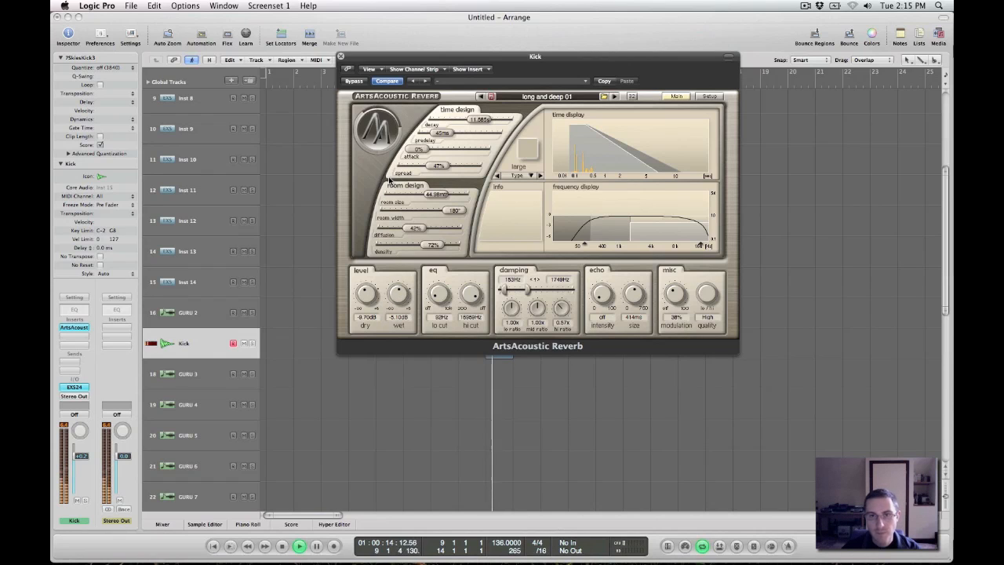
Set the reverb's decay to about 9.8 s, its predelay to 0 ms and its spread to 0%
mouse_move(480, 120)
mouse_down()
mouse_move(428, 133)
mouse_move(483, 119)
mouse_up()
drag(442, 165, 411, 167)
drag(483, 120, 476, 120)
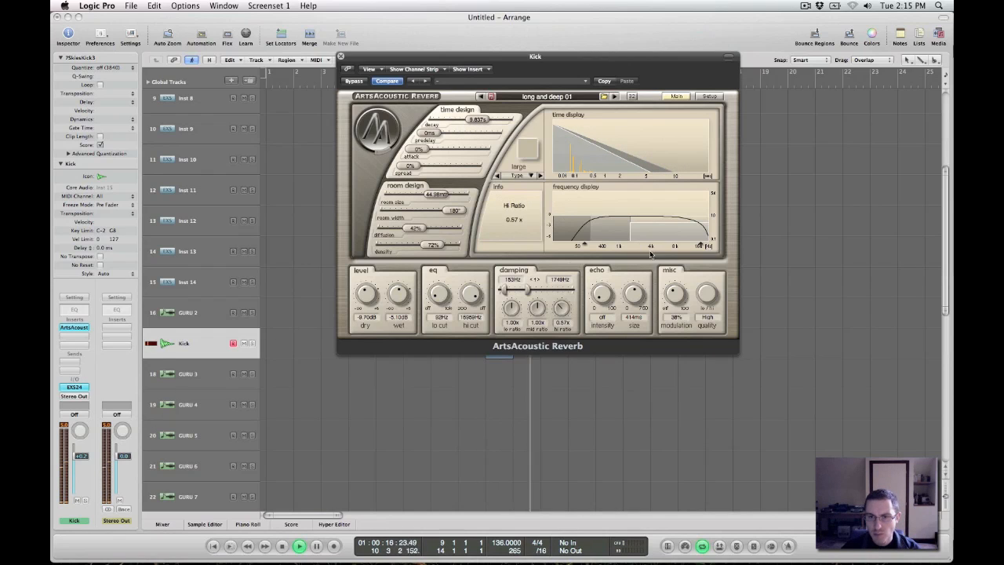
Raise the reverb's low and mid damping ratios to about 2.33 and 1.80, turn its lo cut off, and close the reverb
drag(585, 224, 631, 218)
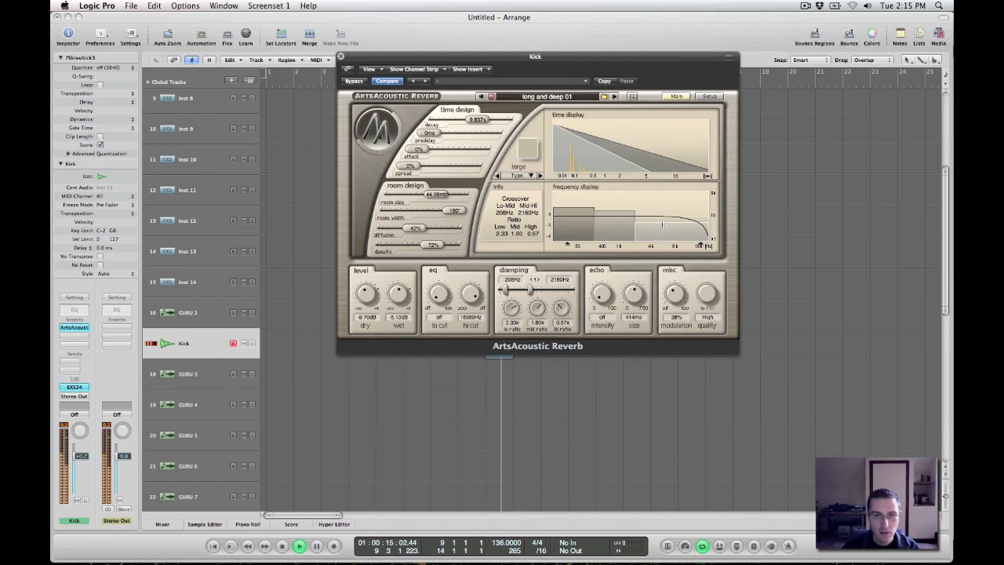
key(space)
click(344, 60)
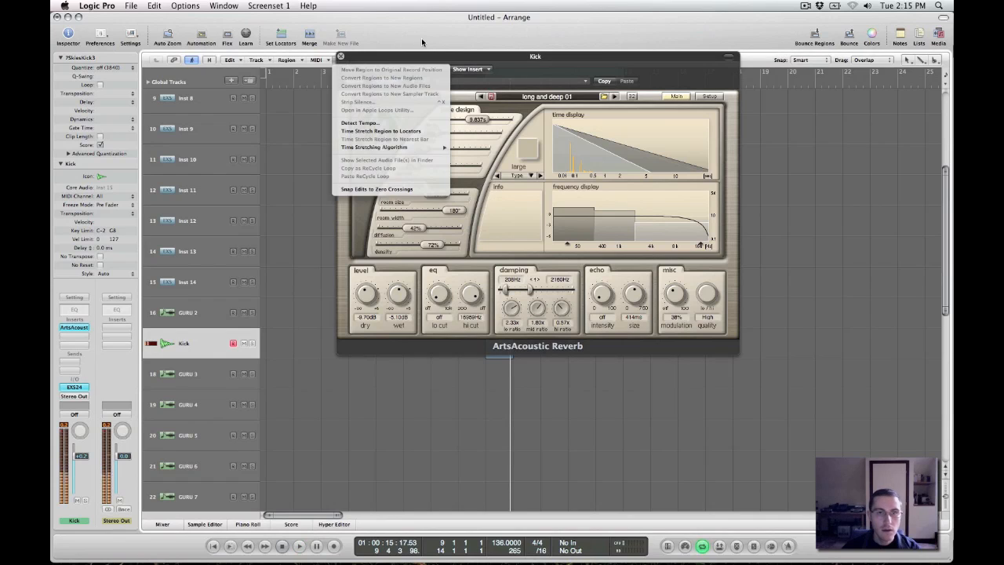
click(422, 42)
click(340, 57)
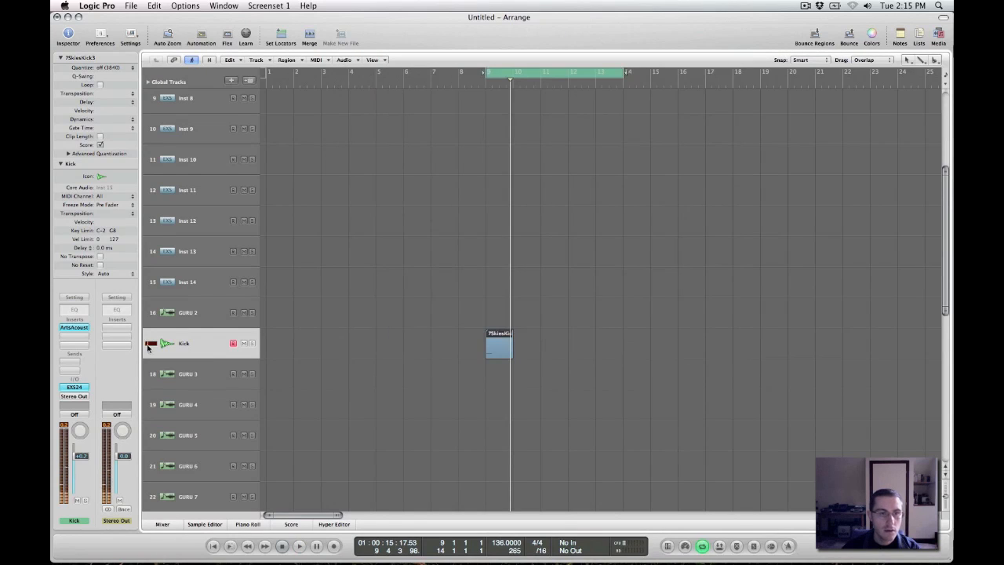
Add a Channel EQ ahead of the bypassed reverb and set its high cut to 1080 Hz at 18 dB/Oct
double_click(75, 315)
click(343, 91)
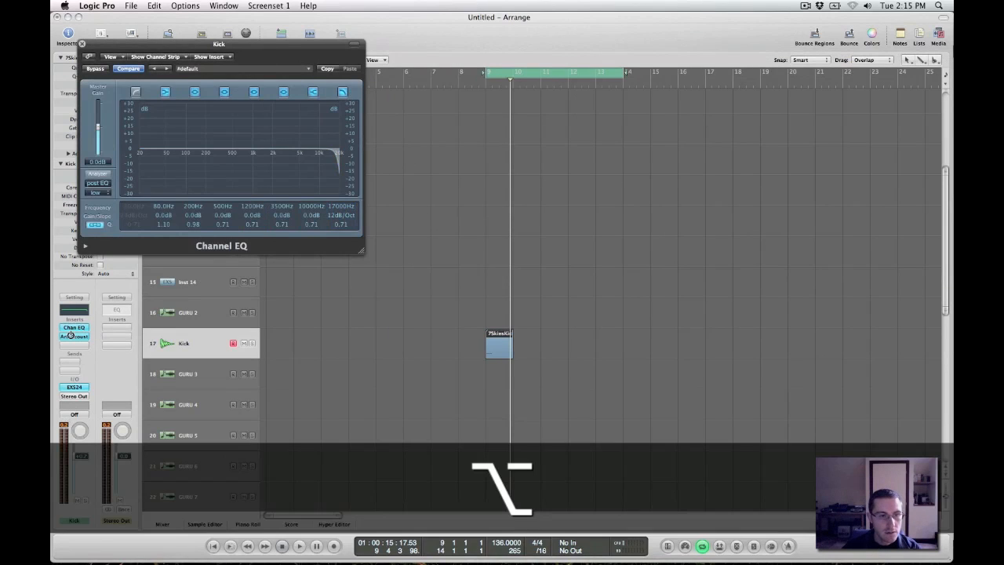
alt+click(69, 335)
mouse_move(343, 208)
mouse_down()
mouse_move(346, 230)
mouse_move(343, 213)
mouse_up()
key(space)
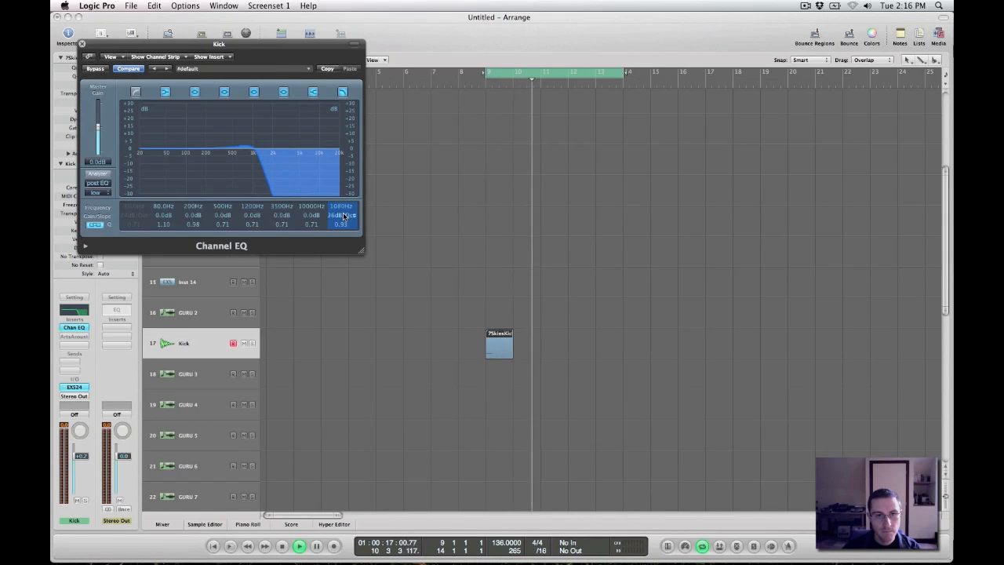
key(space)
Re-enable the ArtsAcoustic Reverb on the Kick channel and audition the filtered kick through it
alt+click(79, 335)
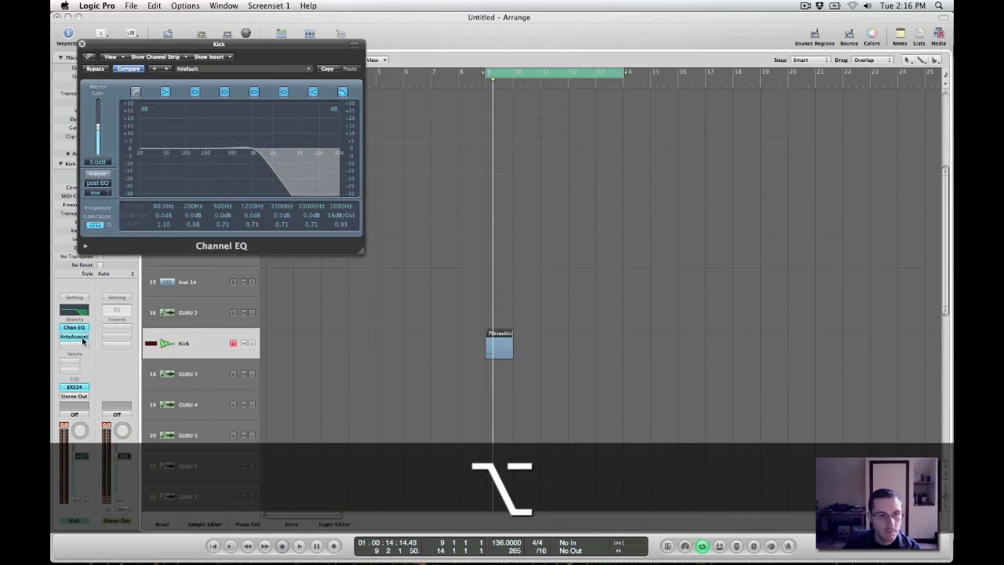
key(space)
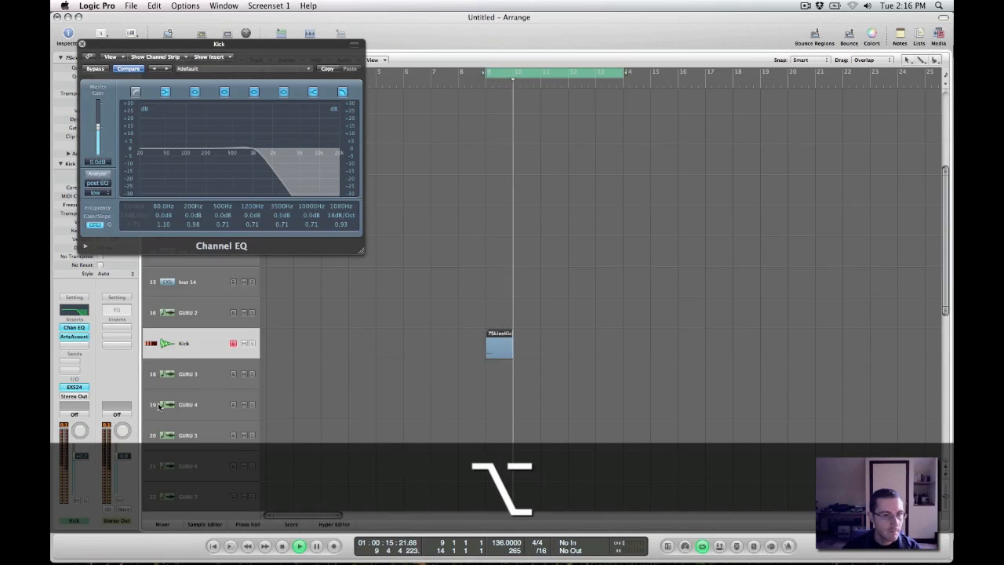
key(space)
key(space)
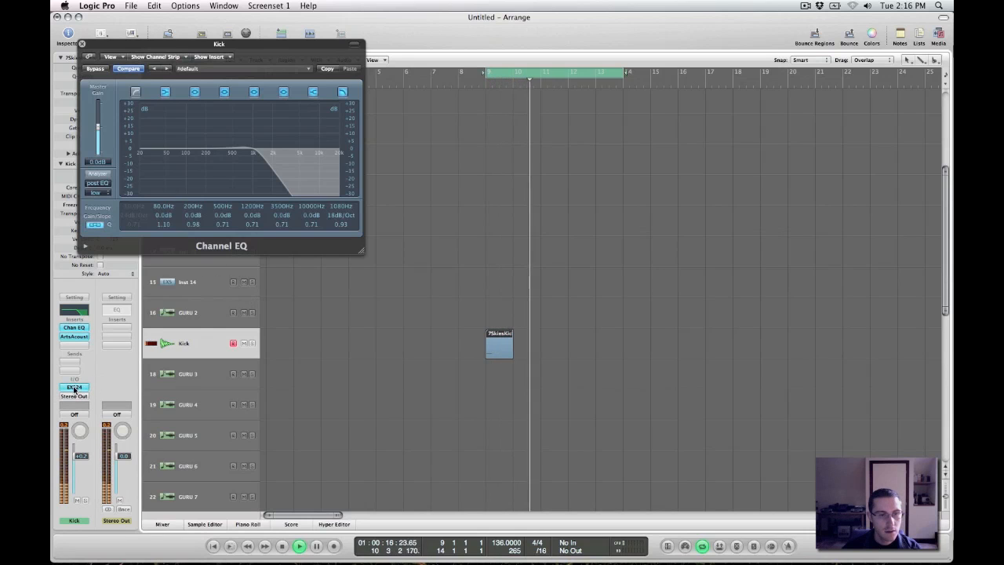
Rebalance the reverb to about -4.2 dB dry and -7.6 dB wet, and place its window beside the Channel EQ
click(74, 335)
drag(120, 296, 148, 298)
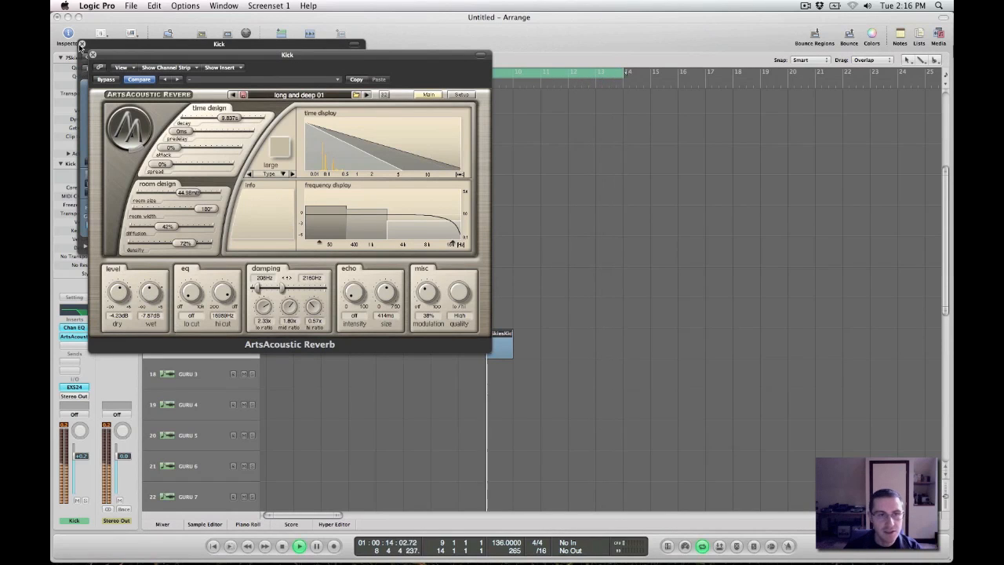
drag(116, 56, 540, 72)
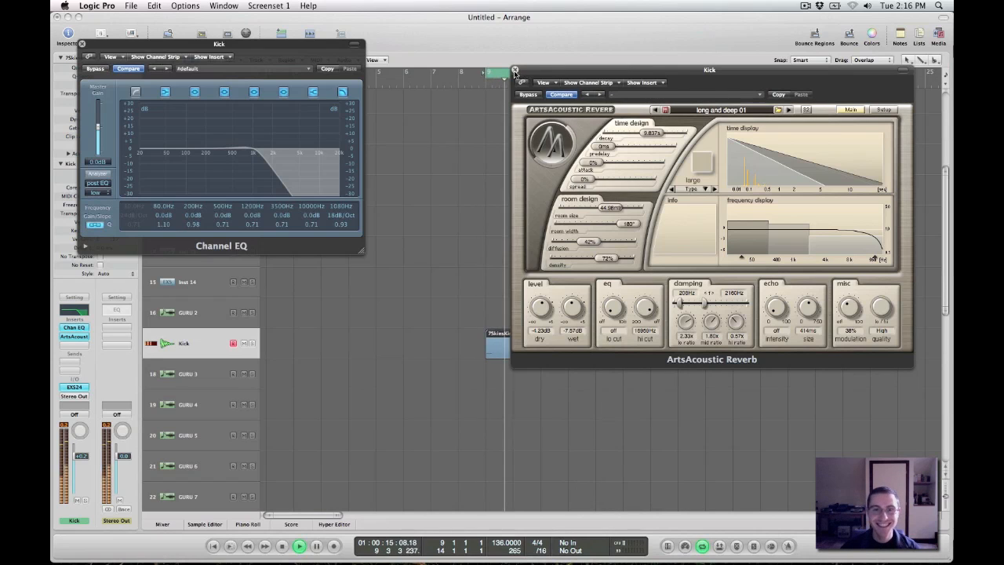
Close the ArtsAcoustic Reverb and Channel EQ windows and stop playback
click(515, 70)
click(82, 44)
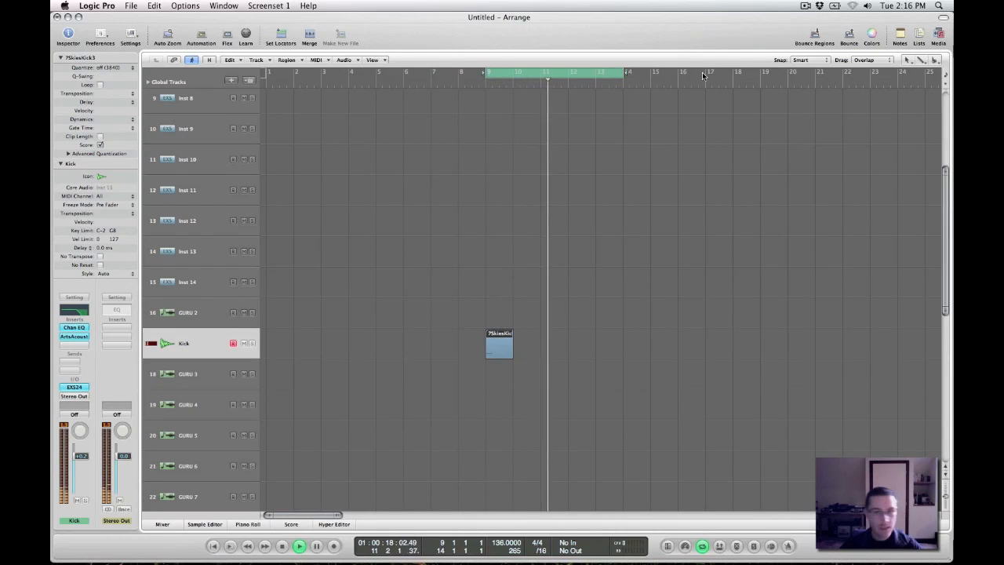
key(space)
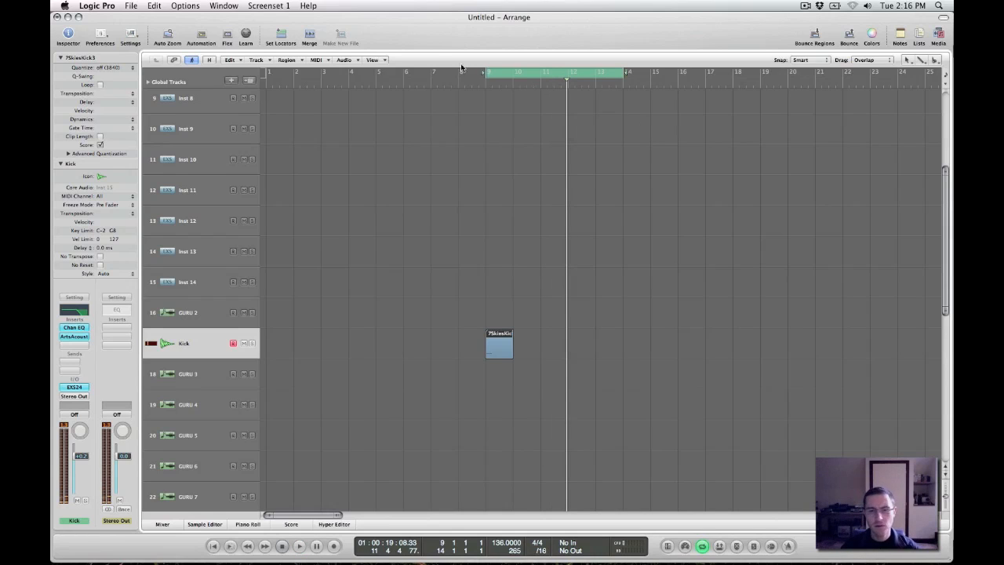
Return the playhead to bar 9, at the start of the region on the Kick track
scroll(480, 235, down, 5)
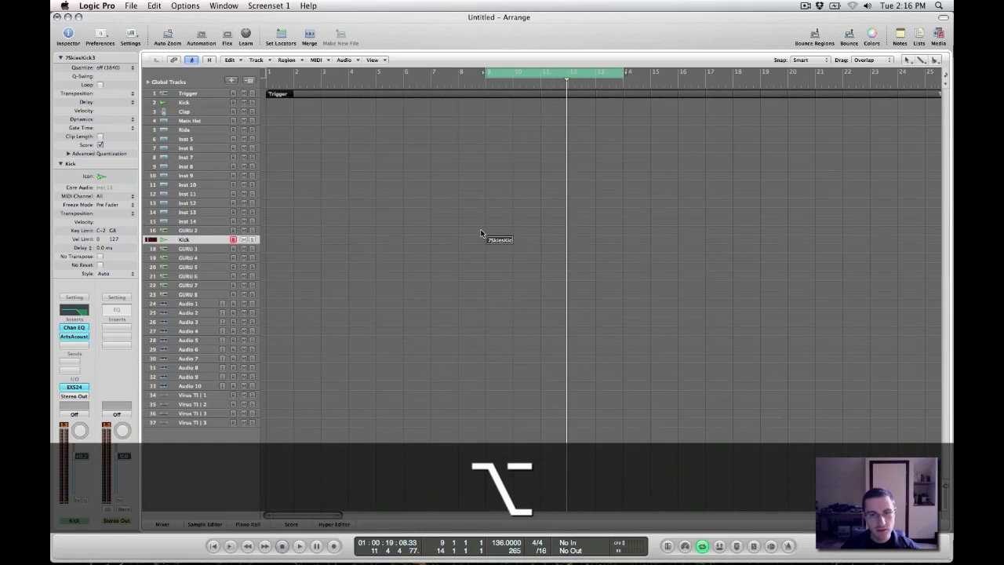
scroll(462, 195, up, 1)
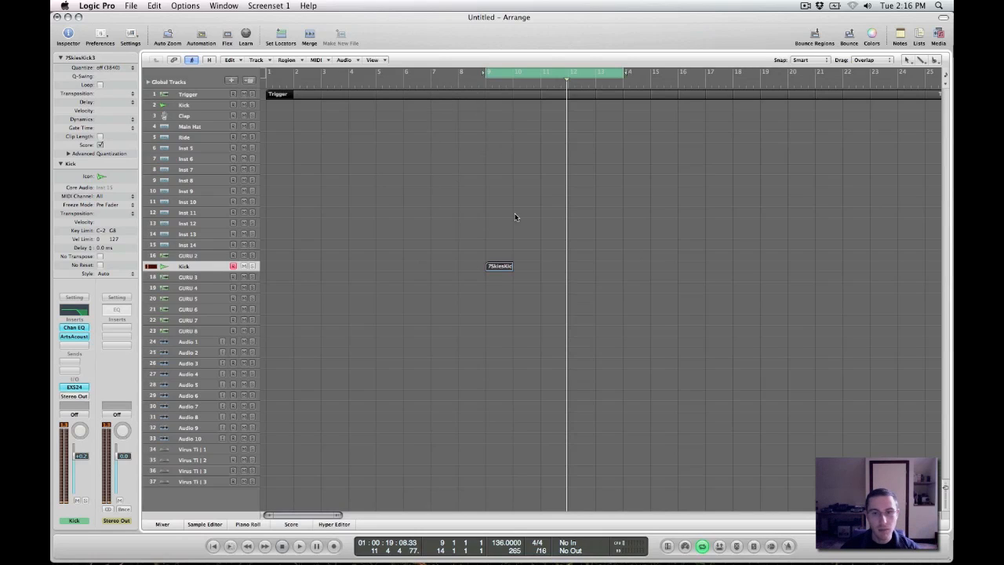
click(481, 83)
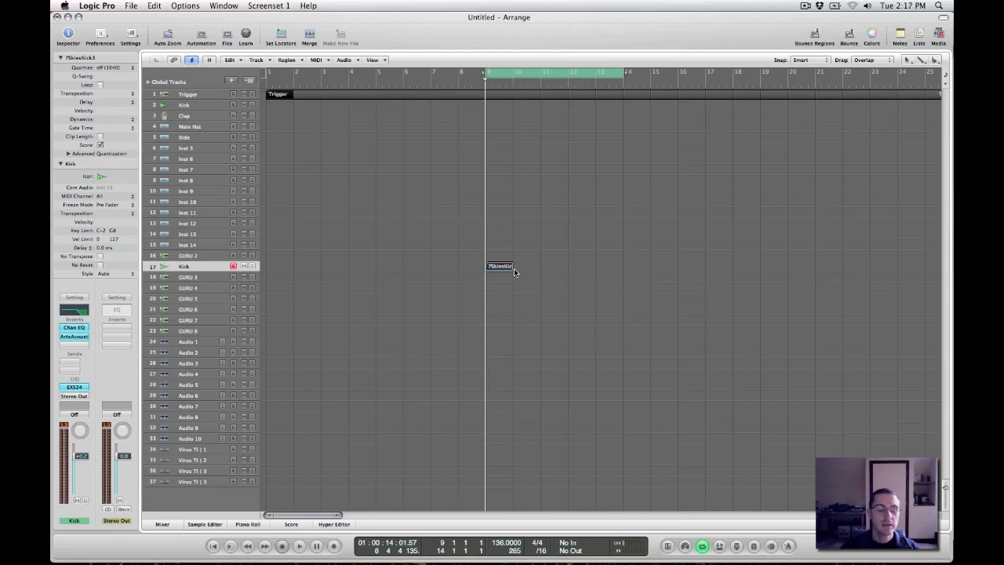
key(alt)
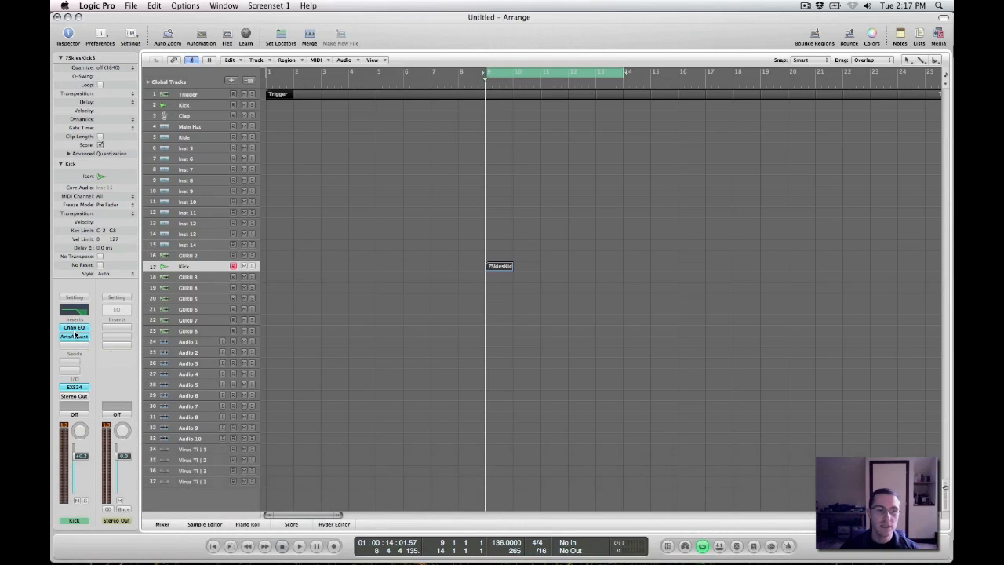
key(alt)
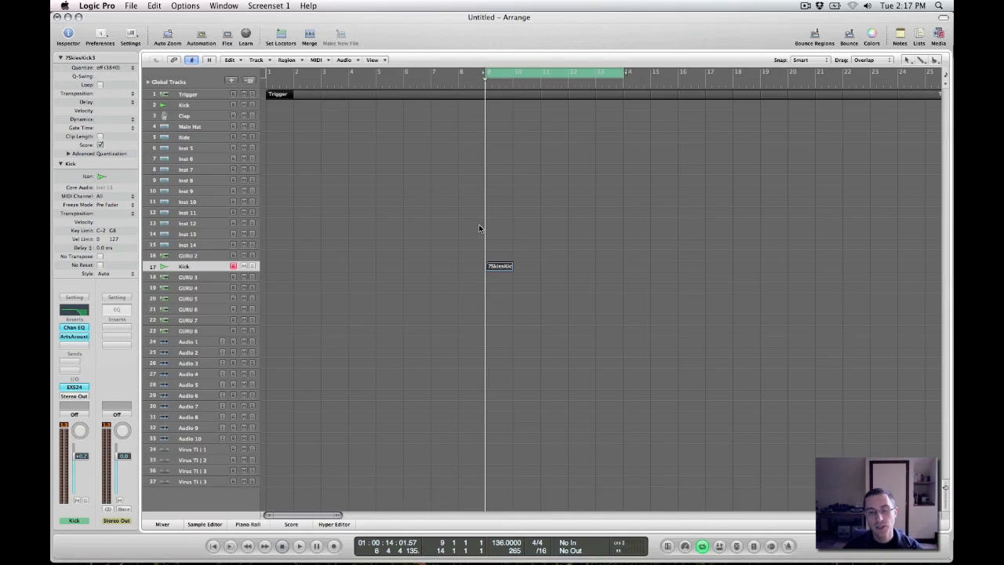
key(alt)
scroll(425, 232, up, 2)
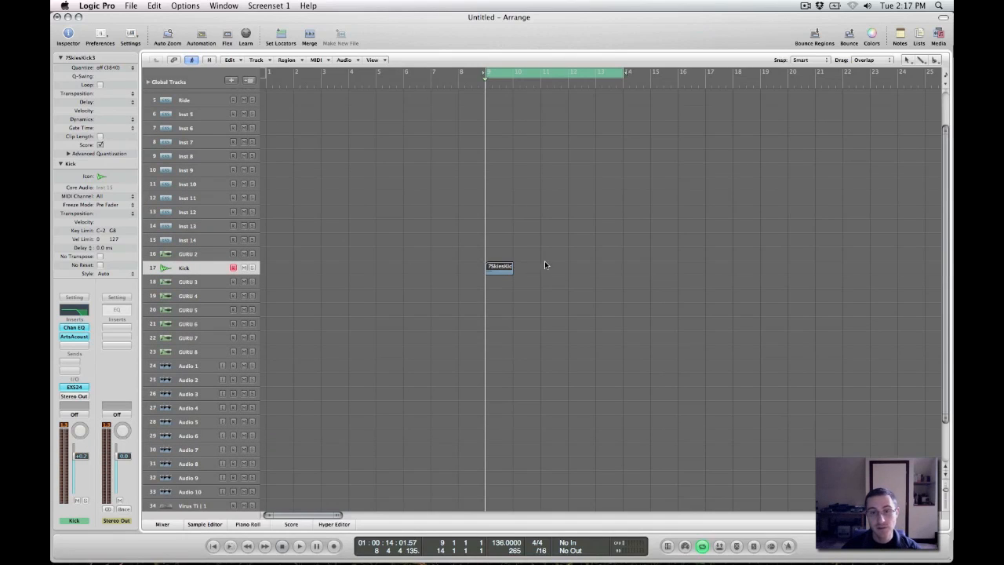
key(alt)
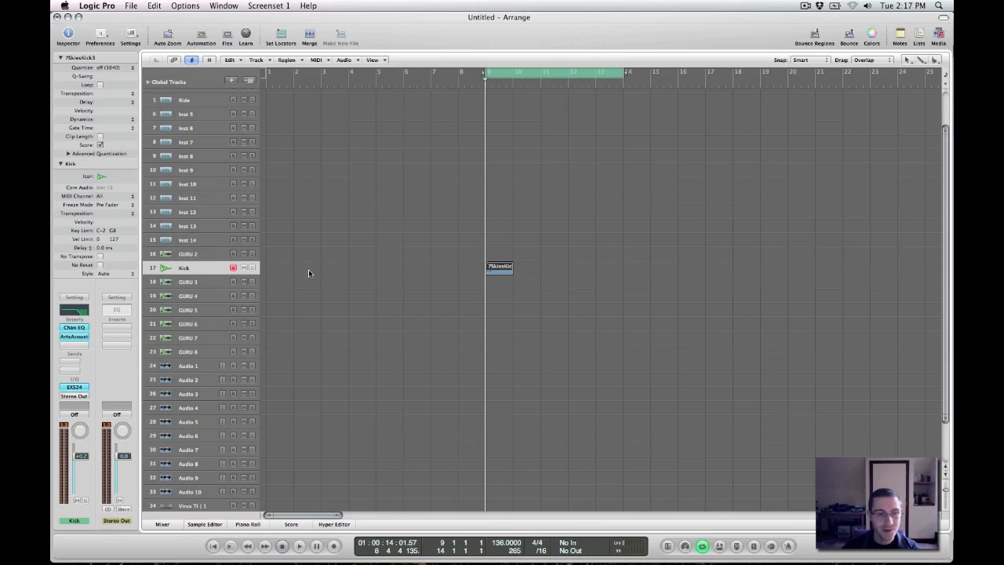
Reopen the Kick channel's ArtsAcoustic Reverb to review its settings, and close it again
click(76, 337)
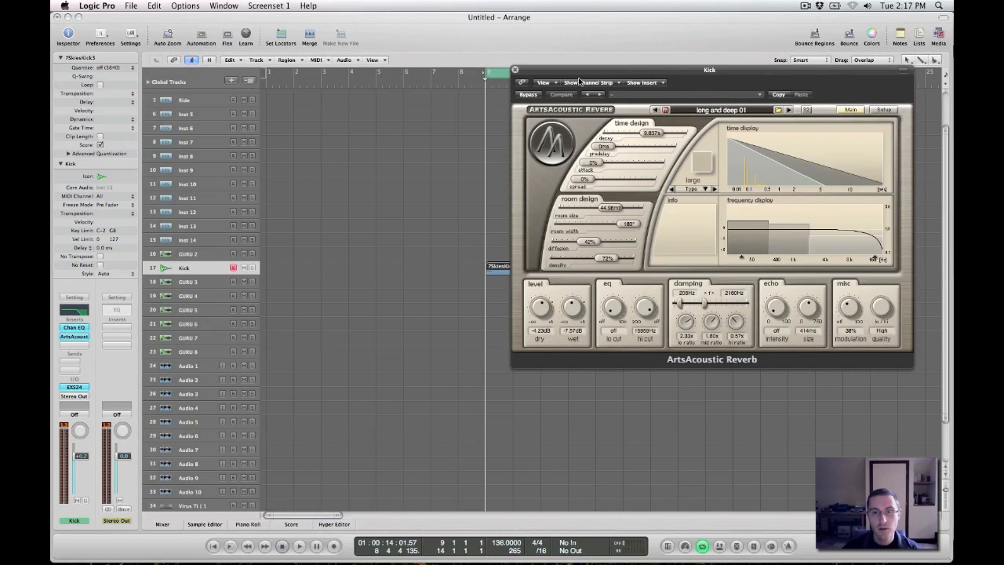
drag(548, 68, 384, 92)
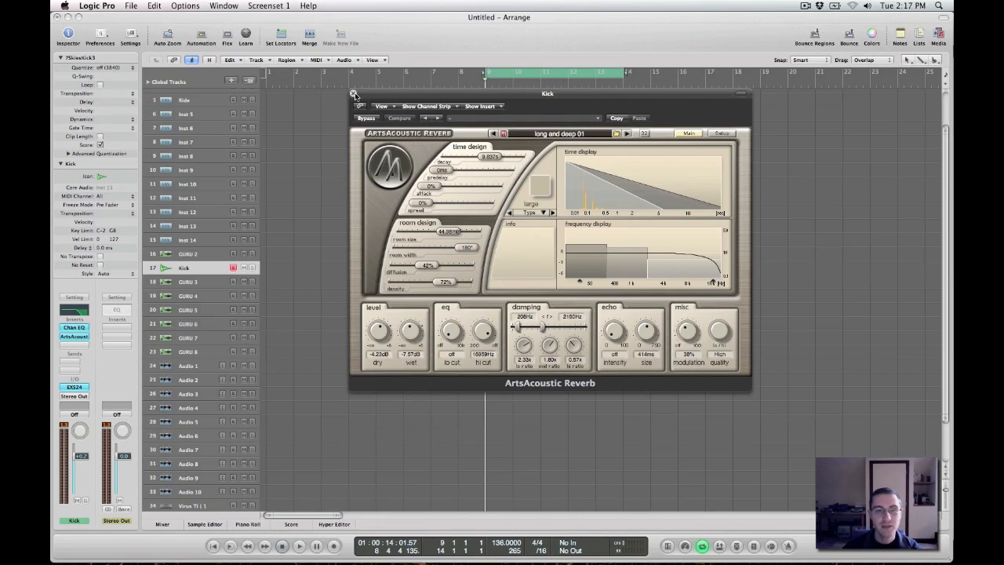
click(354, 93)
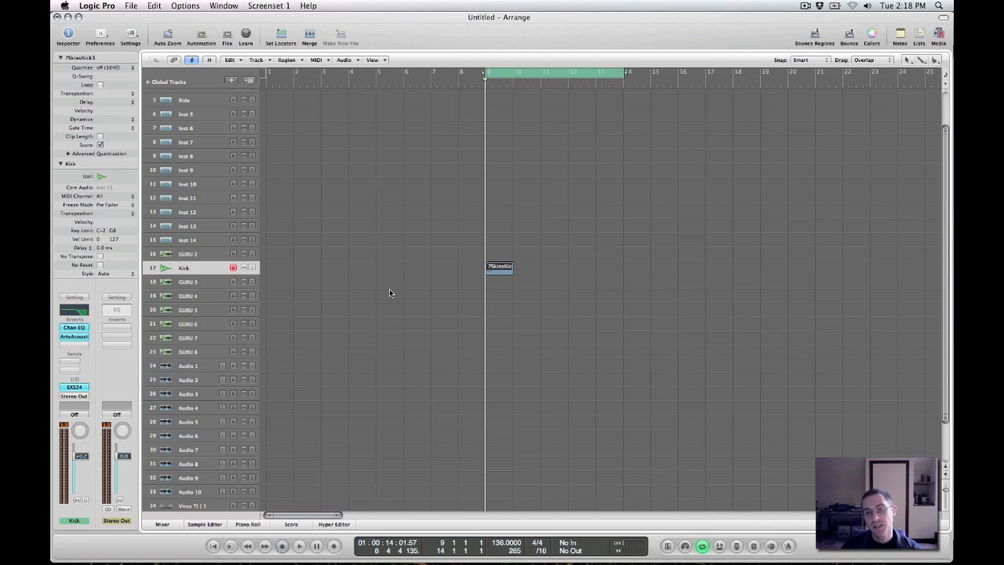
key(alt)
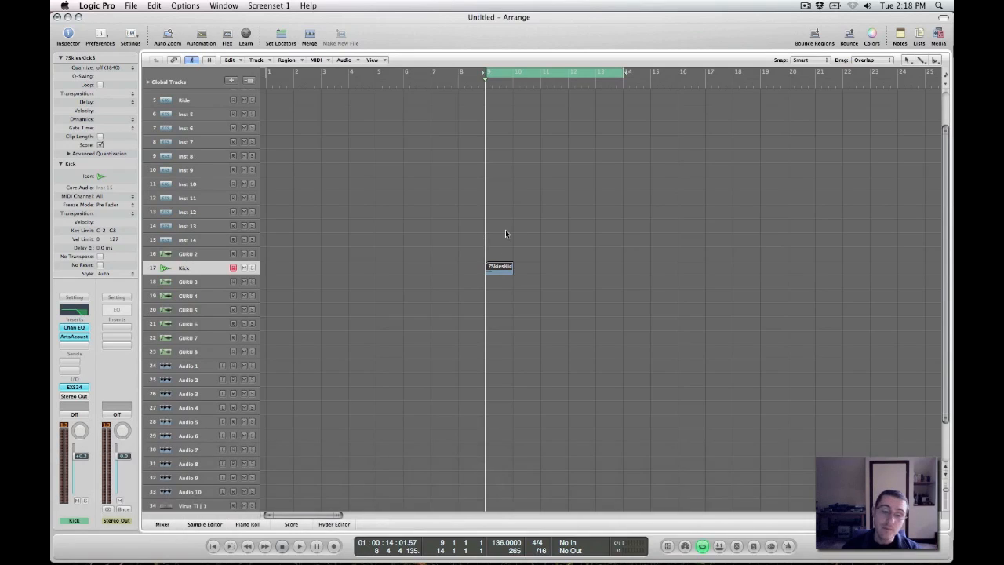
key(alt)
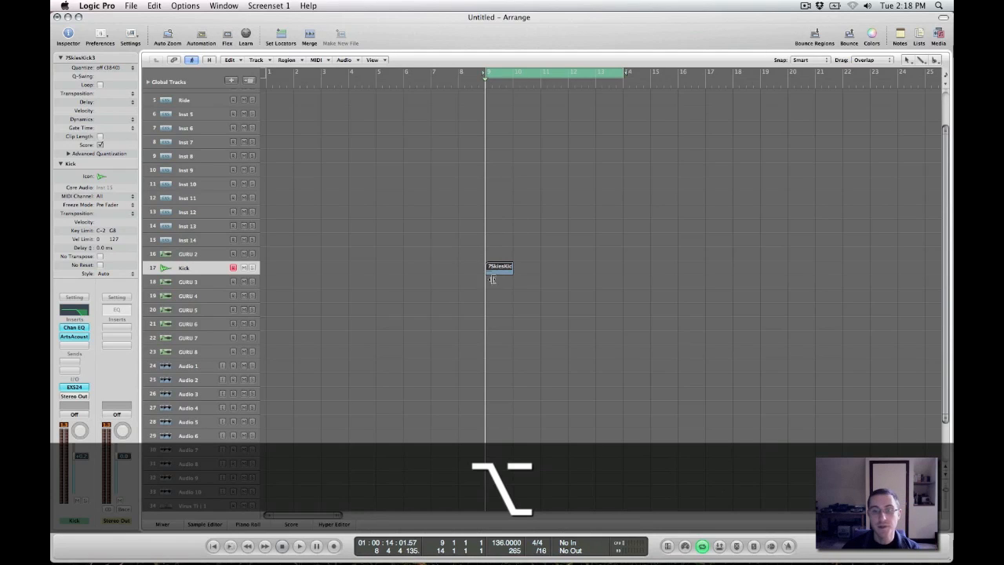